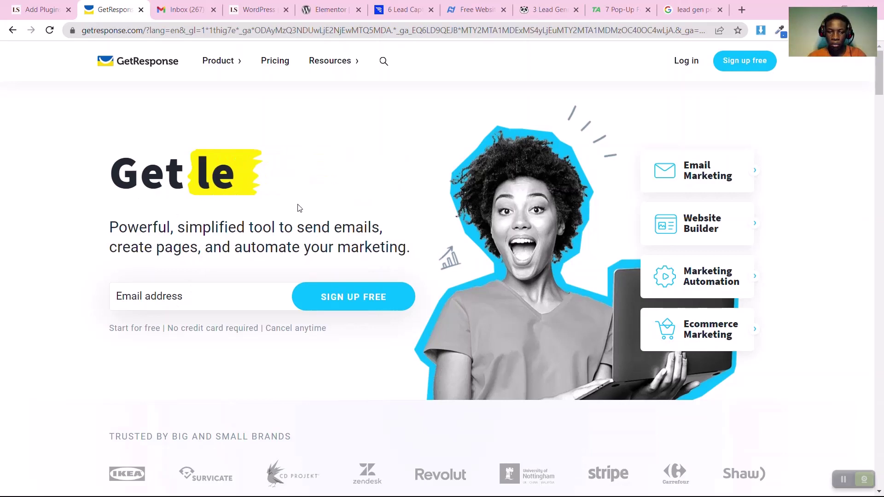
# Start a free GetResponse sign-up with the account's email address
pyautogui.click(237, 289)
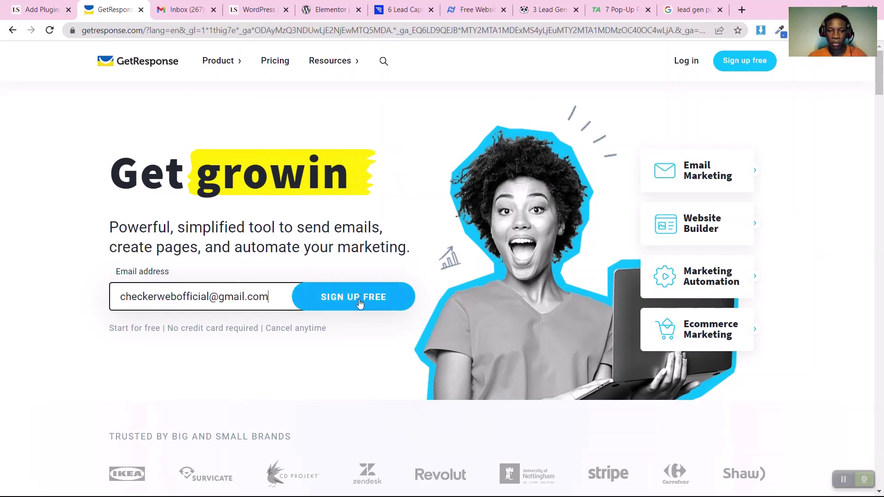
pyautogui.click(360, 303)
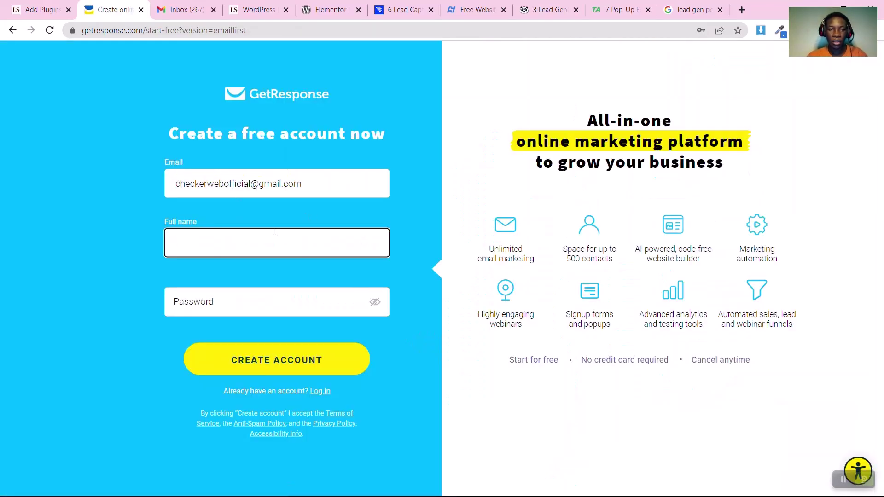
# Enter the full name and password, create the account, and save the password in Chrome
pyautogui.click(253, 247)
pyautogui.write('Nnanta')
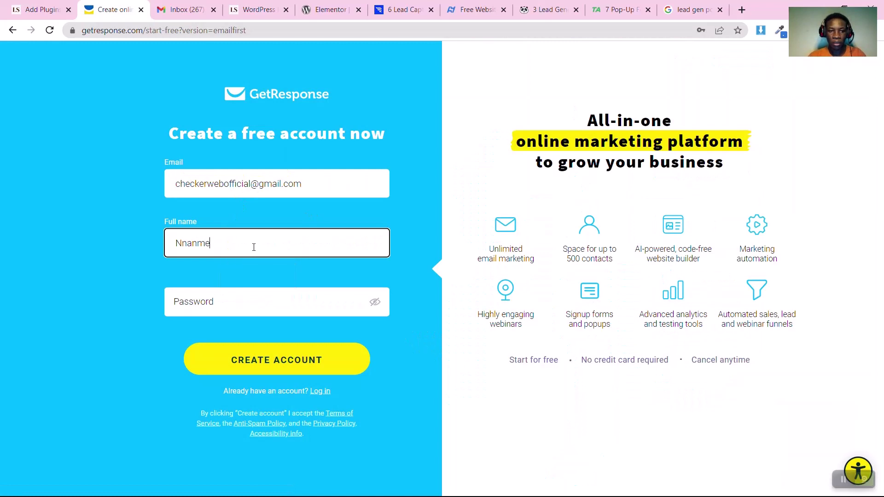
pyautogui.press('Down')
pyautogui.press('Return')
pyautogui.click(217, 302)
pyautogui.write('•••••')
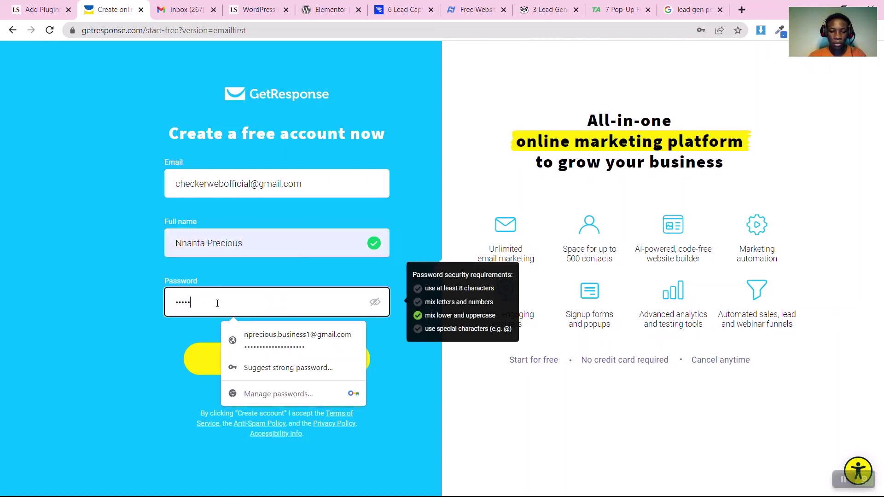
pyautogui.write('••••••••••••')
pyautogui.click(261, 359)
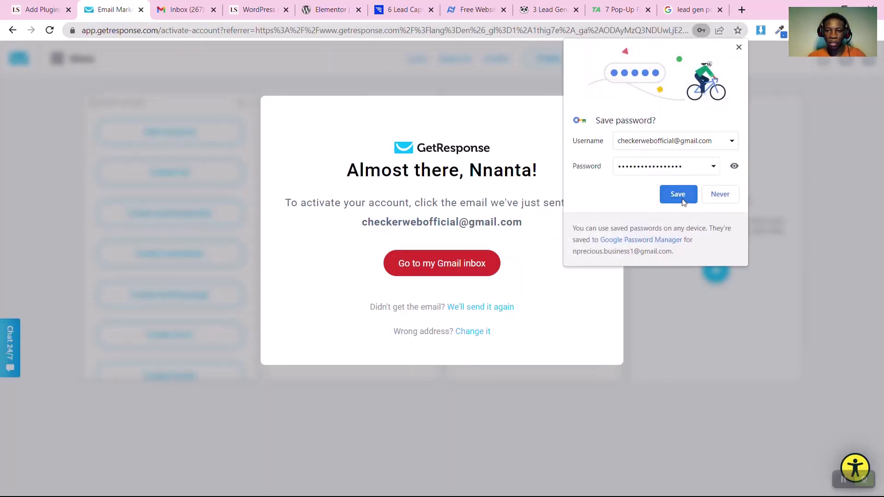
pyautogui.click(680, 197)
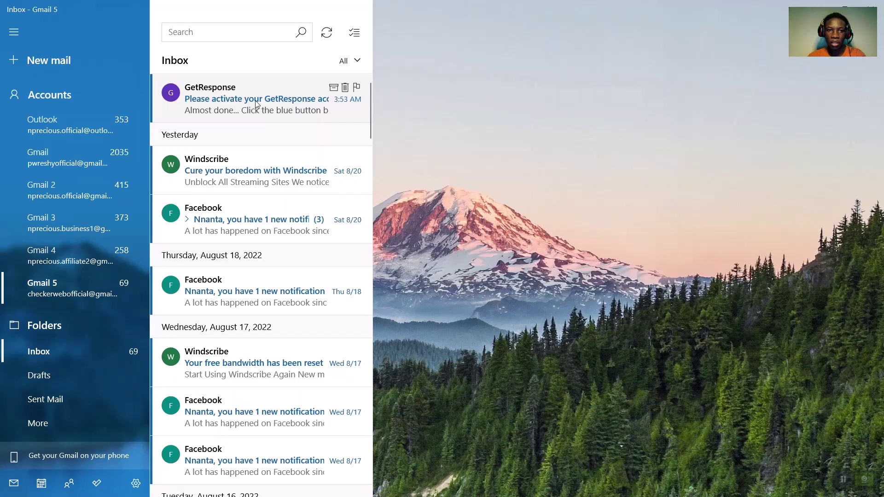
# Open the GetResponse email in the Inbox and follow its Activate My Account link
pyautogui.click(256, 104)
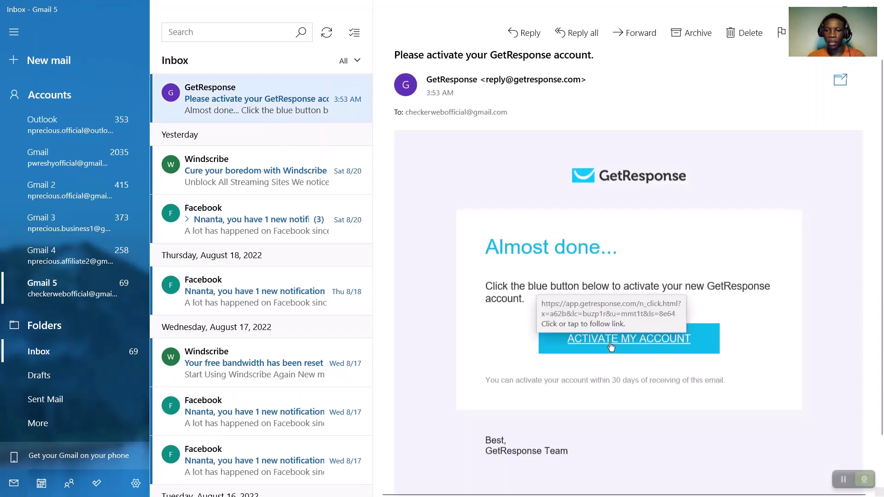
pyautogui.click(611, 346)
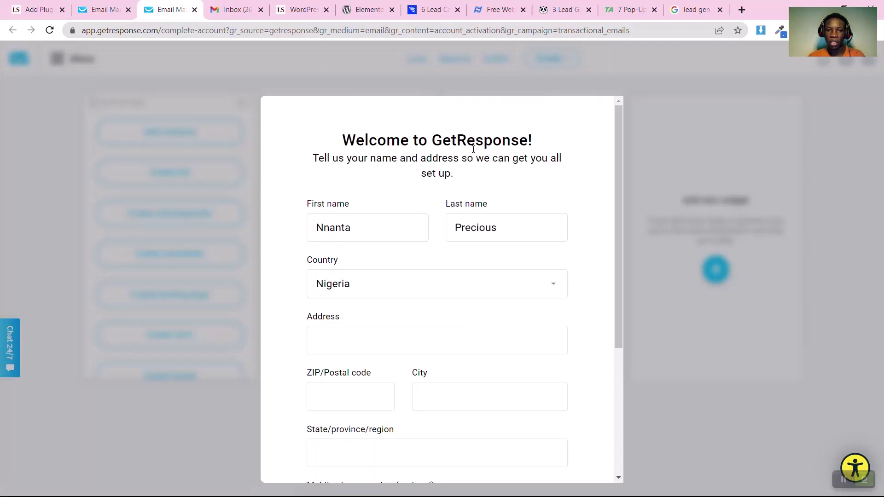
# Fill in the address details, save them, and answer 'No, not yet' for existing contacts
pyautogui.click(336, 332)
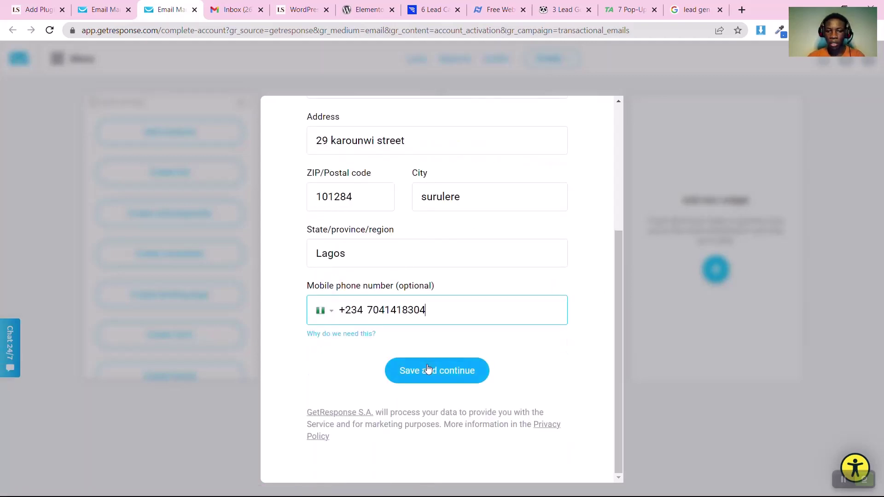
pyautogui.click(428, 368)
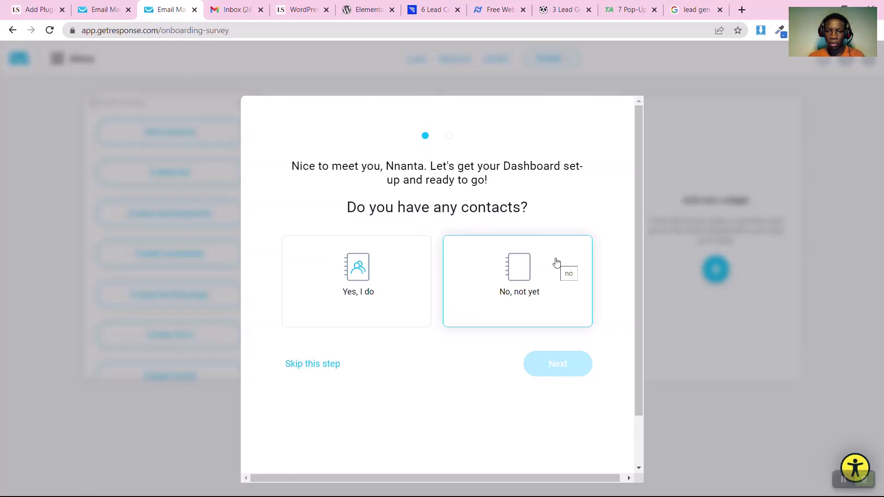
pyautogui.click(557, 262)
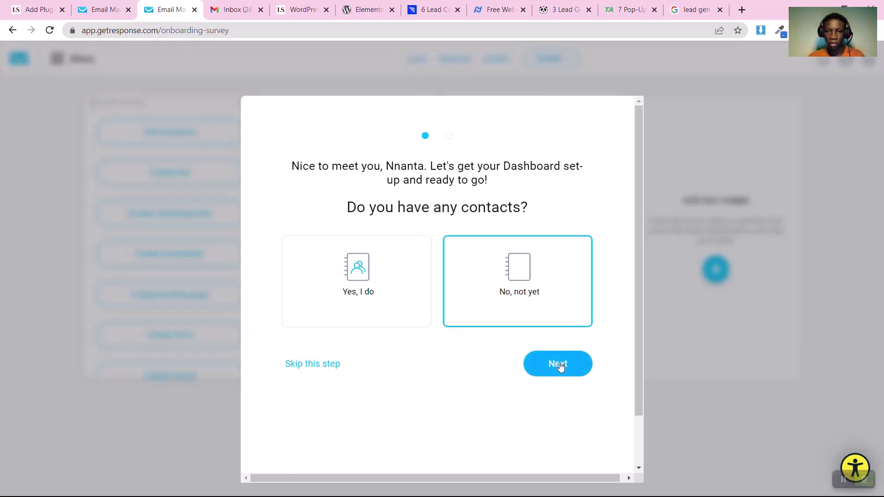
pyautogui.click(559, 364)
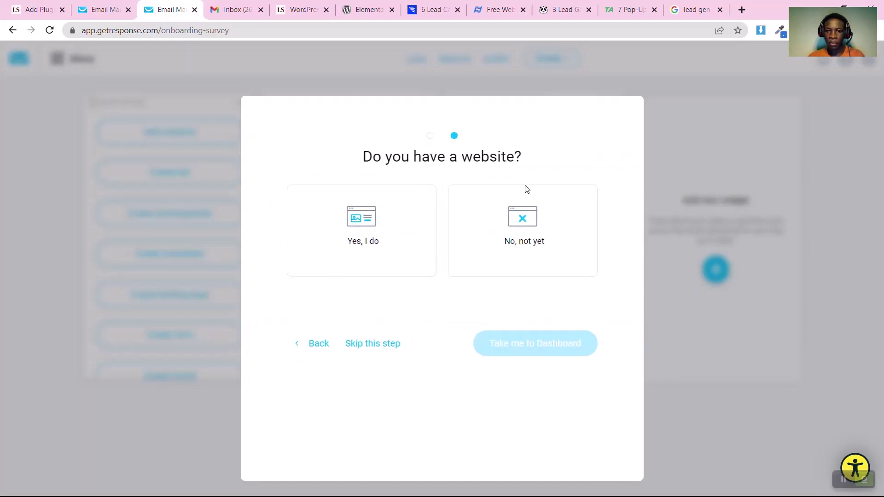
# Answer 'Yes, I do' to having a website, paste its URL from WordPress, and finish onboarding
pyautogui.click(377, 240)
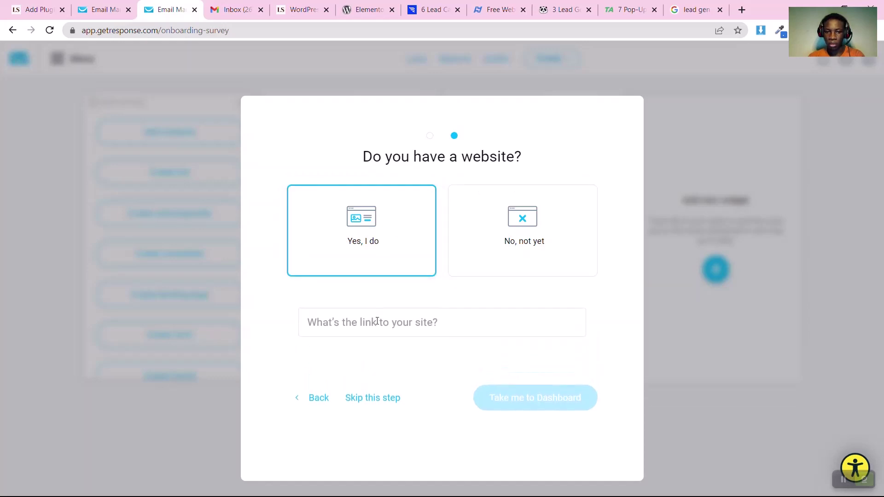
pyautogui.click(35, 9)
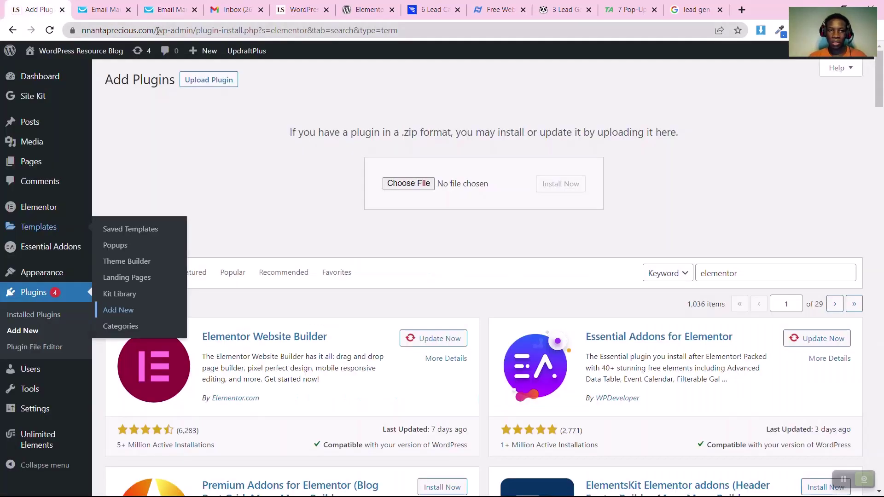
pyautogui.moveTo(155, 30); pyautogui.dragTo(66, 39)
pyautogui.hotkey('ctrl', 'c')
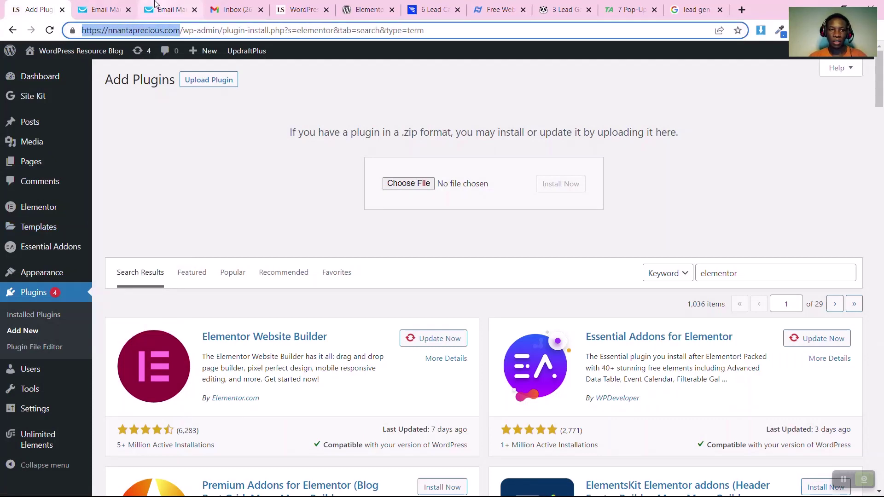
pyautogui.click(156, 7)
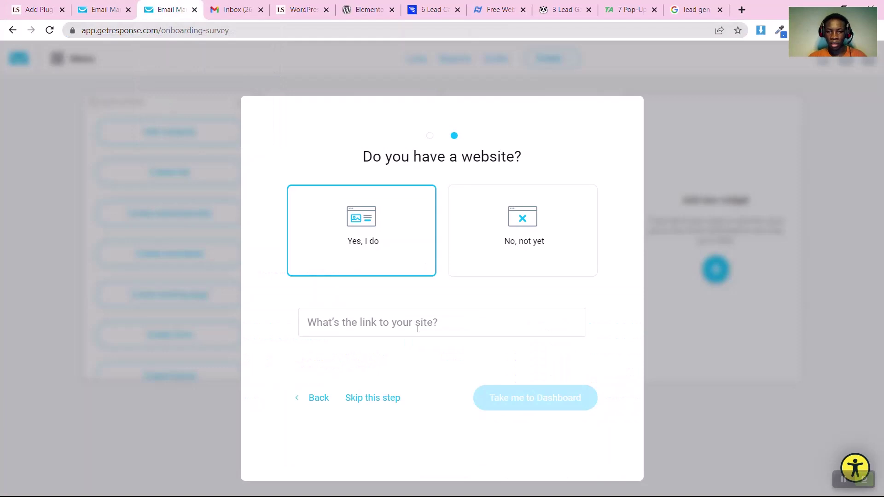
pyautogui.click(417, 328)
pyautogui.hotkey('ctrl', 'v')
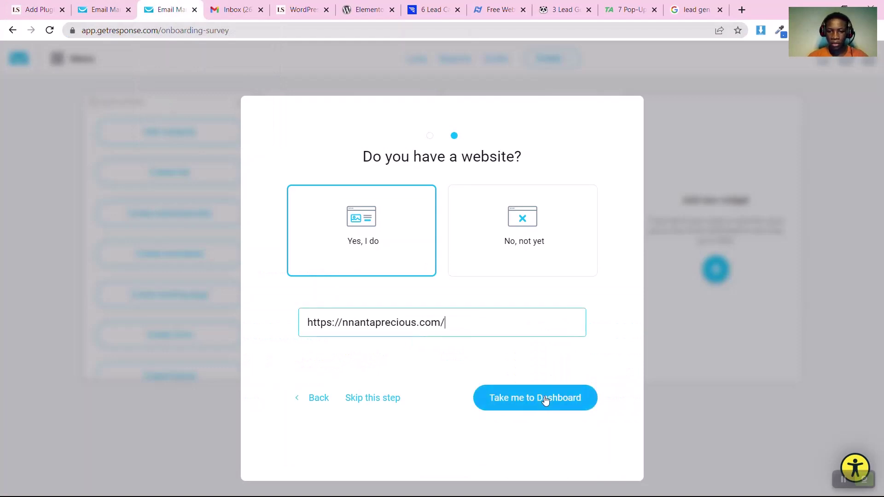
pyautogui.click(545, 400)
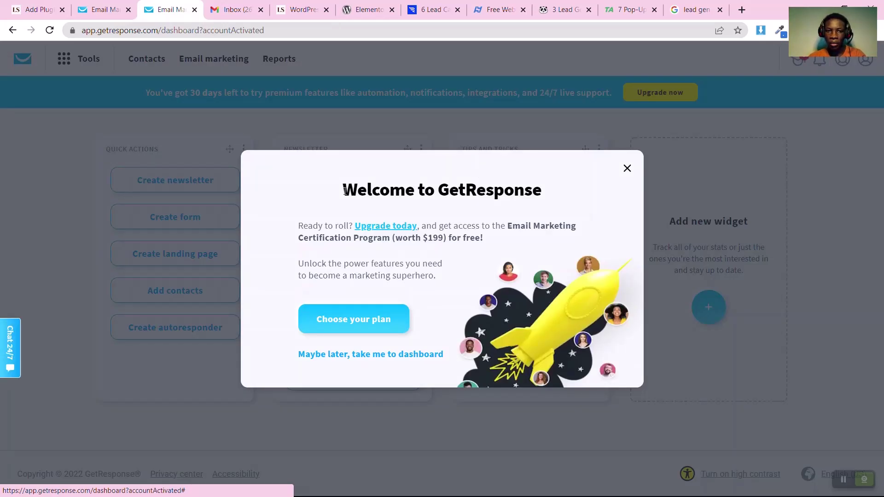
# Close the welcome upgrade offer, choose Explore by yourself, and close the getting-started checklist
pyautogui.click(628, 169)
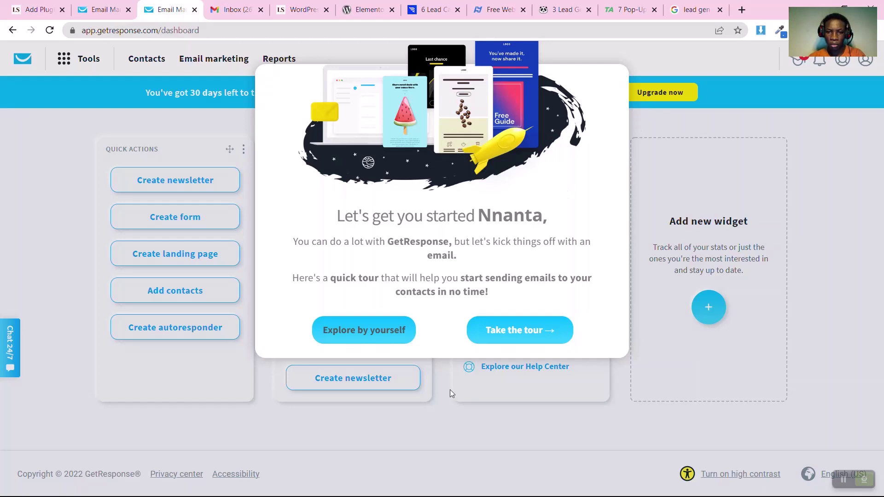
pyautogui.click(343, 333)
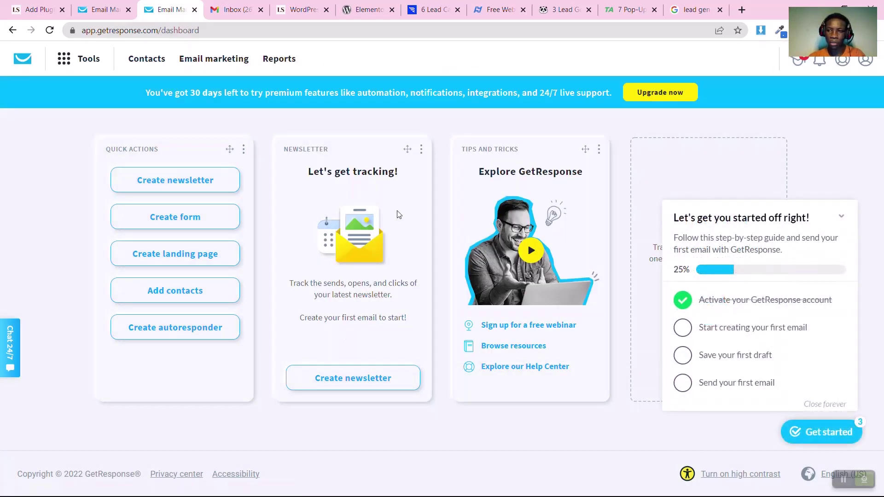
pyautogui.click(842, 219)
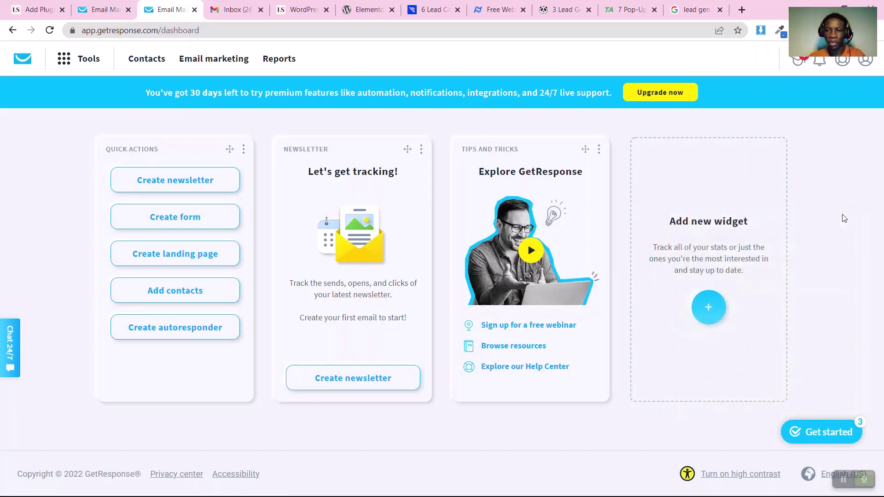
# Navigate from the tools list through Integrations to the API key management page
pyautogui.click(91, 63)
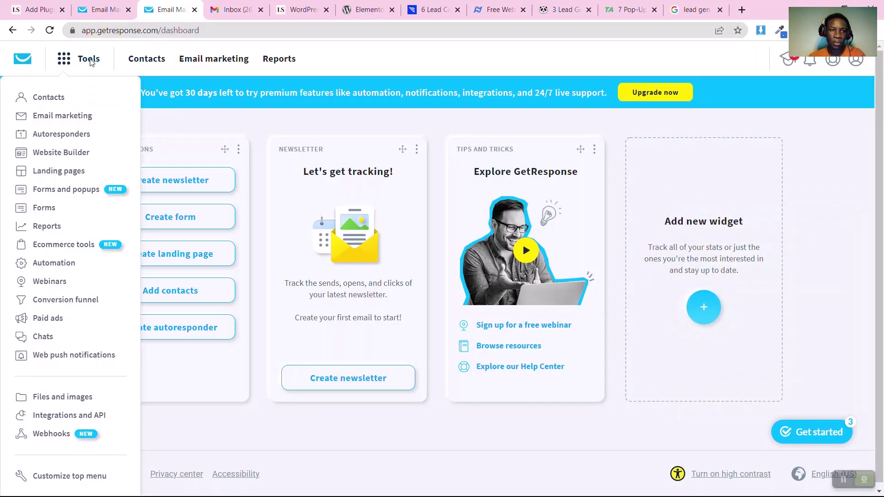
pyautogui.click(80, 416)
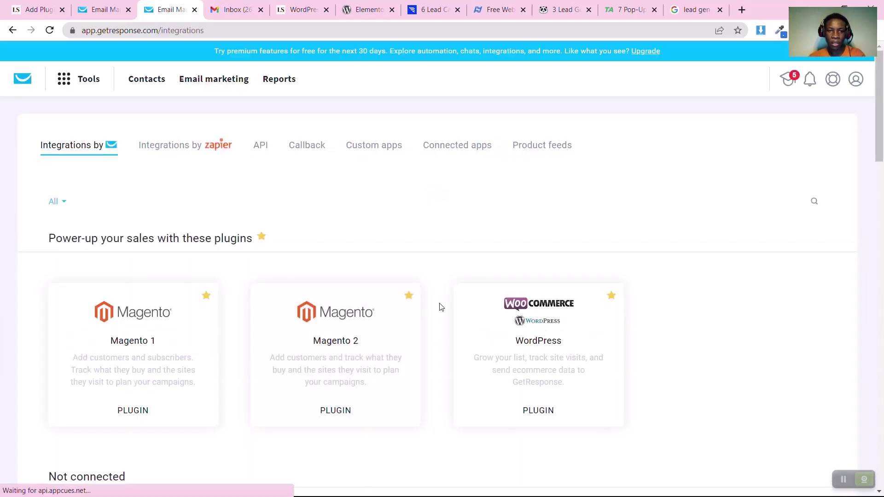
pyautogui.moveTo(581, 346)
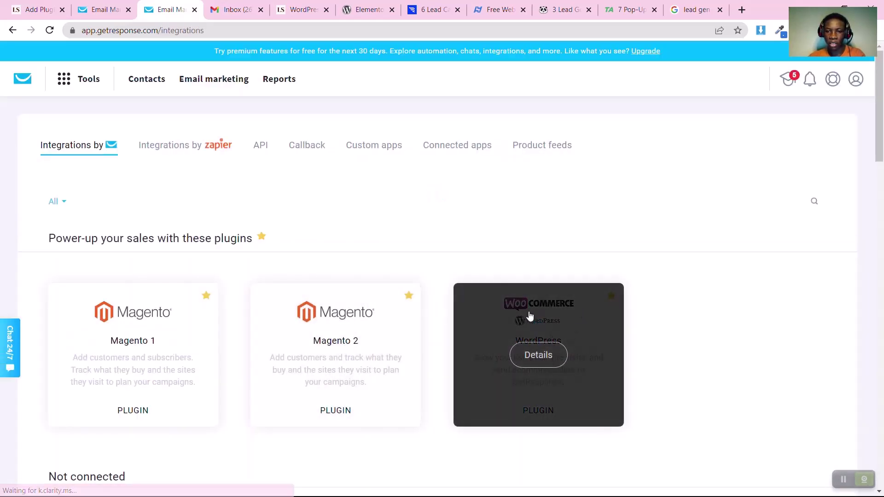
pyautogui.click(537, 357)
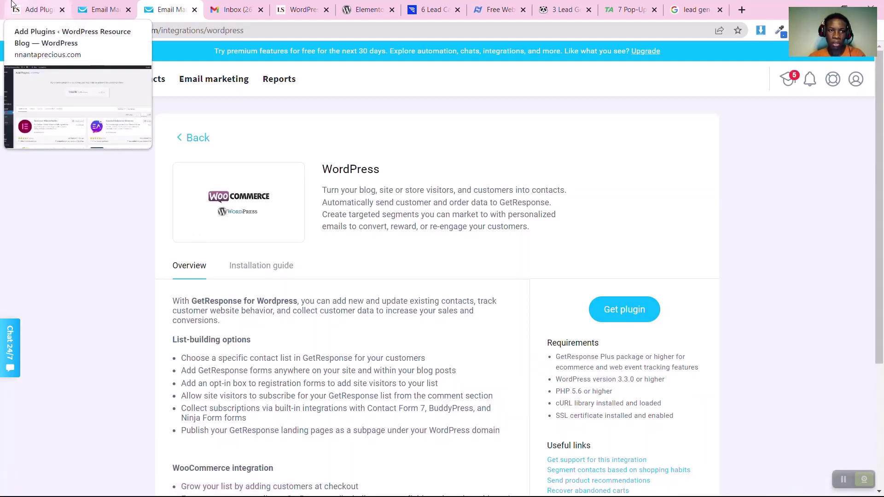
pyautogui.click(189, 139)
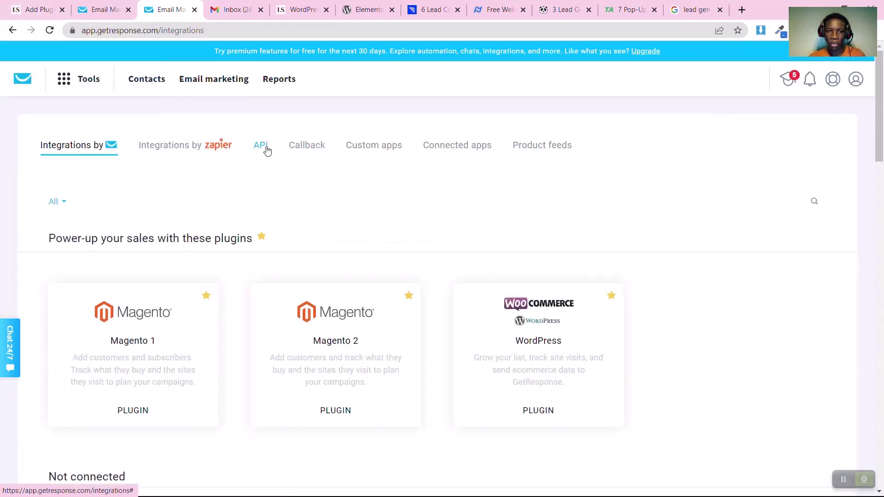
pyautogui.click(264, 151)
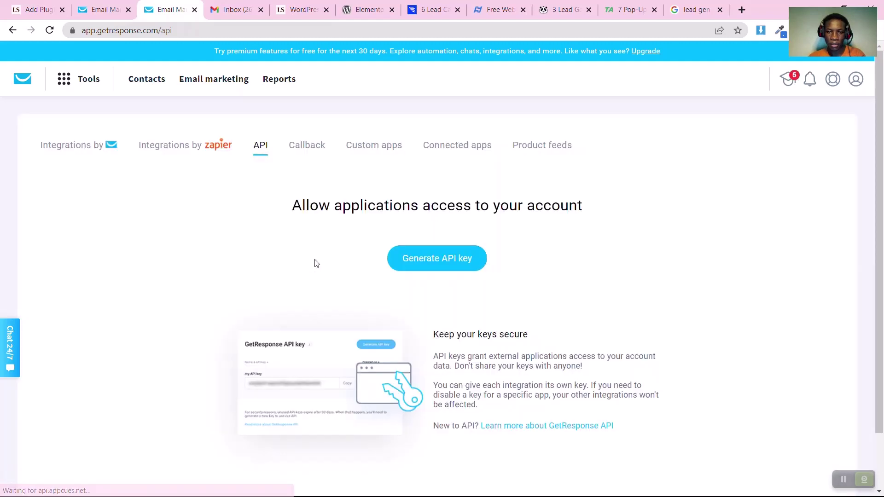
# Generate an API key named 'training api' and copy it
pyautogui.click(429, 270)
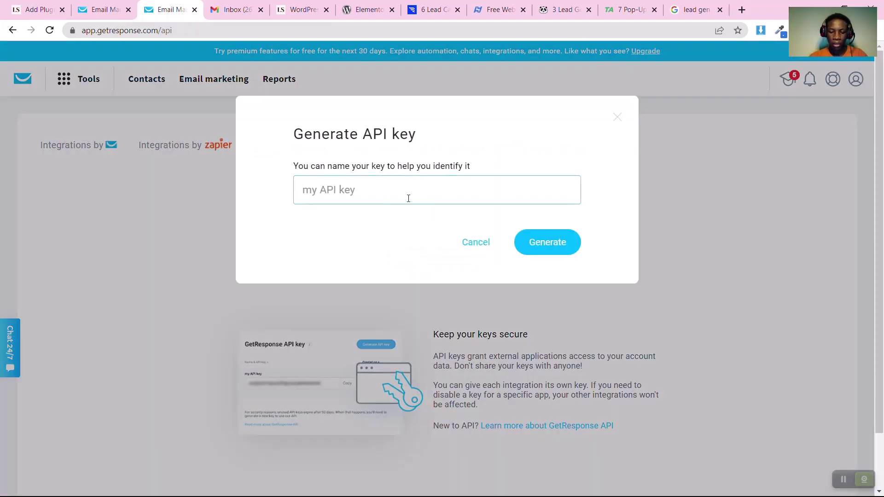
pyautogui.write('ni')
pyautogui.write('nn')
pyautogui.hotkey('ctrl', 'a')
pyautogui.write('training api')
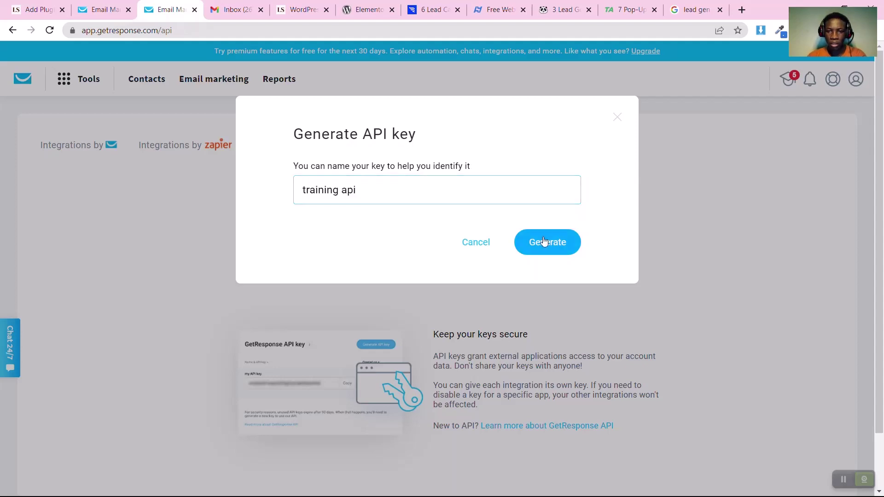
pyautogui.click(543, 237)
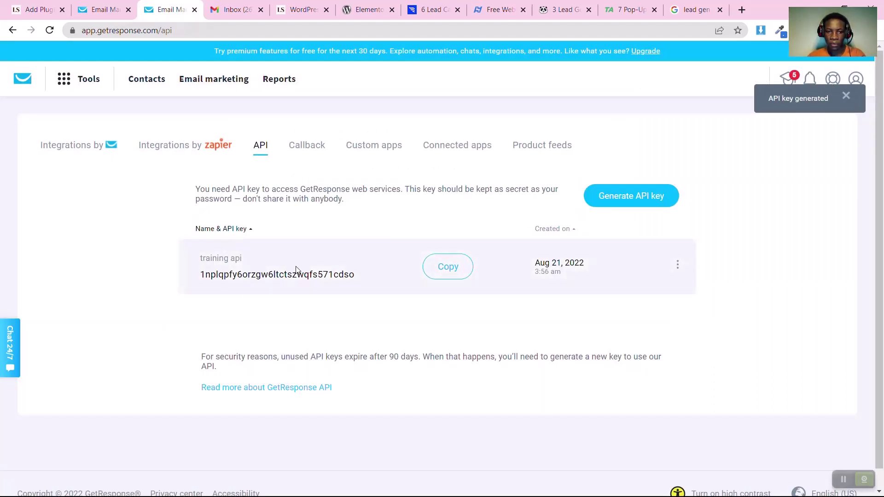
pyautogui.click(447, 267)
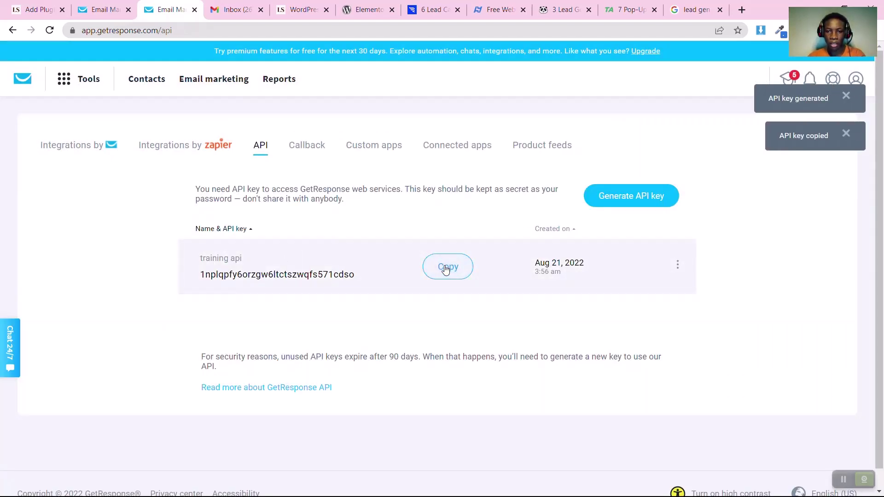
pyautogui.click(38, 5)
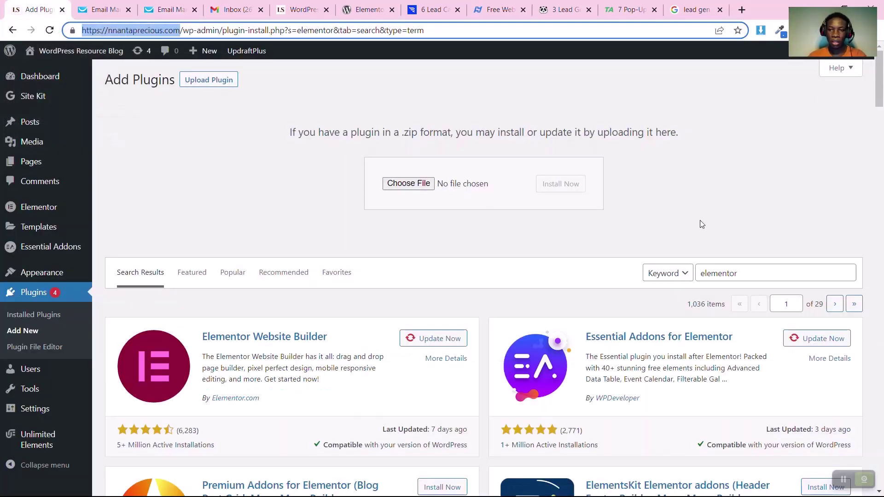
# Search plugins for 'getresponse', then install and activate GetResponse for WordPress
pyautogui.click(719, 279)
pyautogui.doubleClick(736, 273)
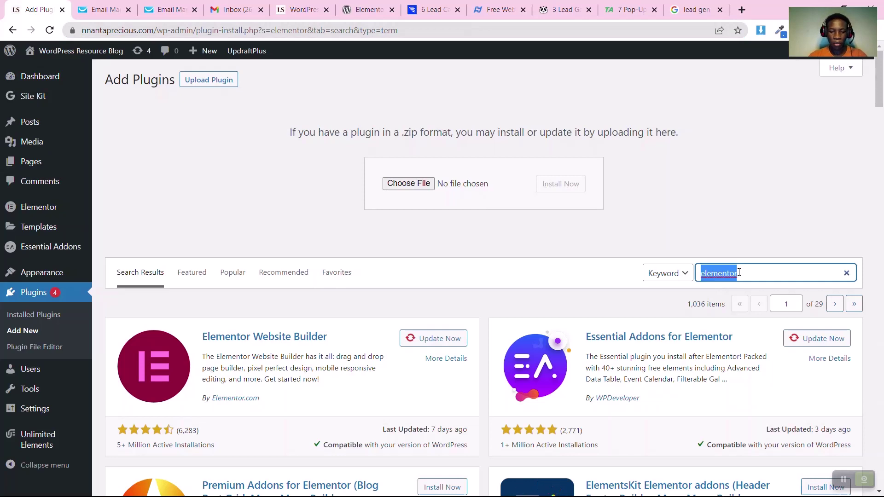
pyautogui.write('getresponse')
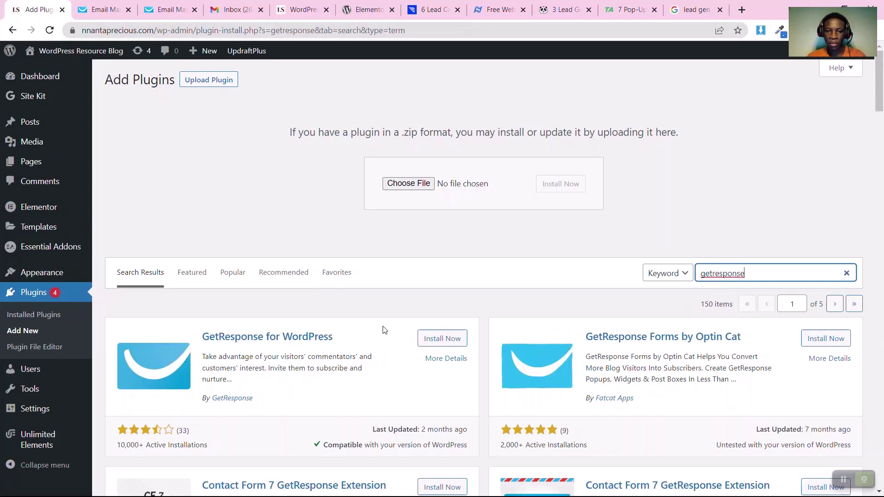
pyautogui.click(433, 341)
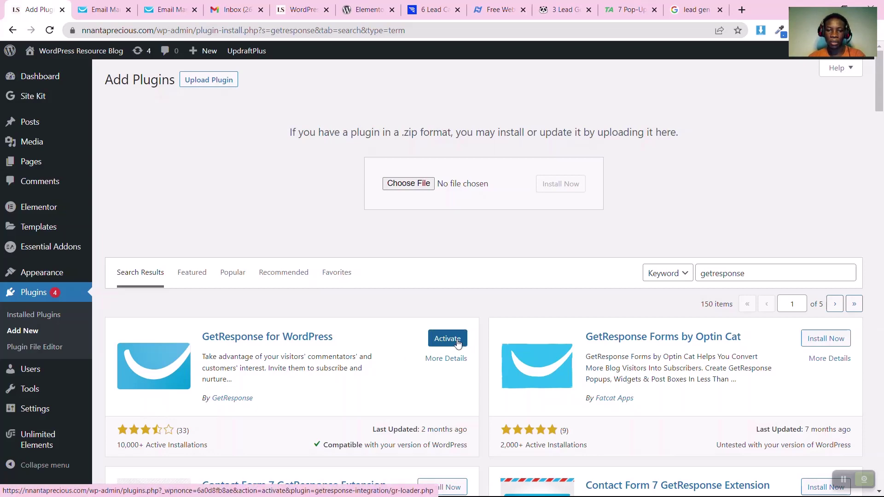
pyautogui.click(457, 344)
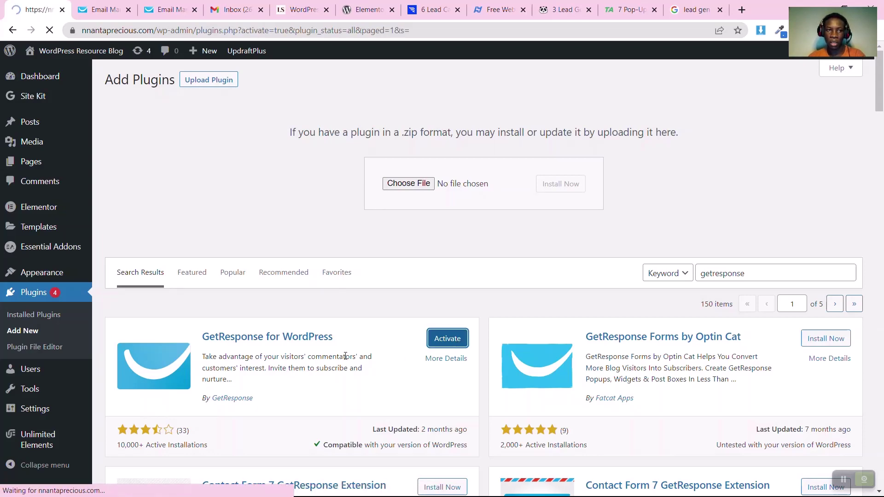
# Paste the copied API key on the GetResponse plugin's Account page and connect
pyautogui.scroll(-3, 213, 330)
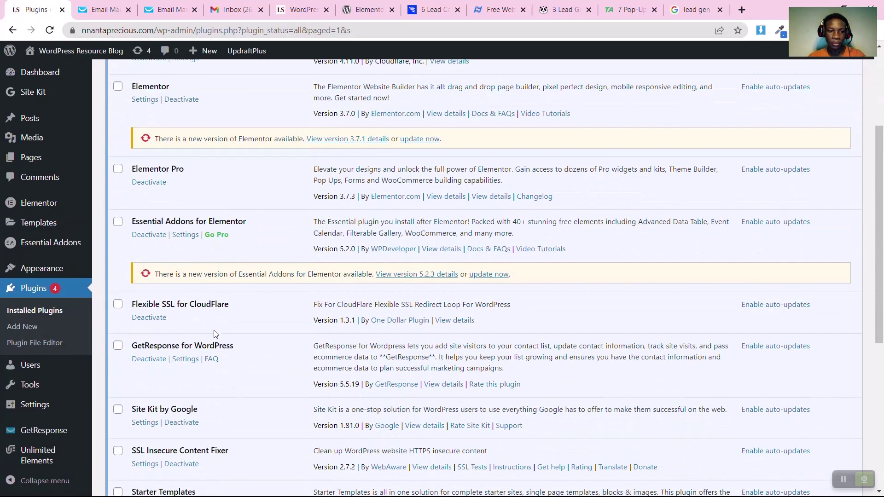
pyautogui.moveTo(16, 435)
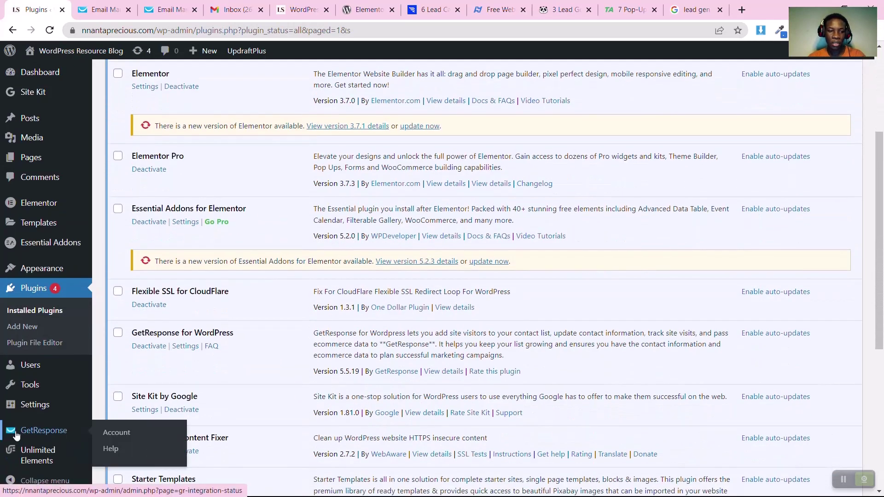
pyautogui.click(114, 432)
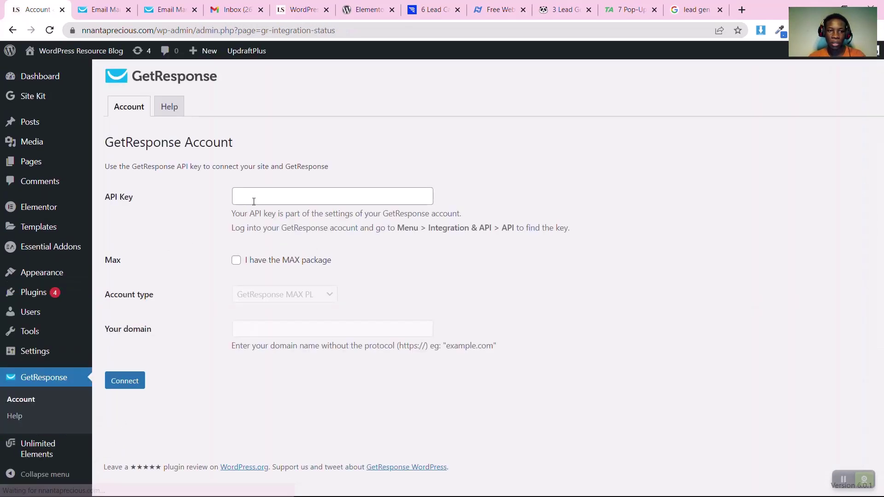
pyautogui.click(258, 198)
pyautogui.hotkey('ctrl', 'v')
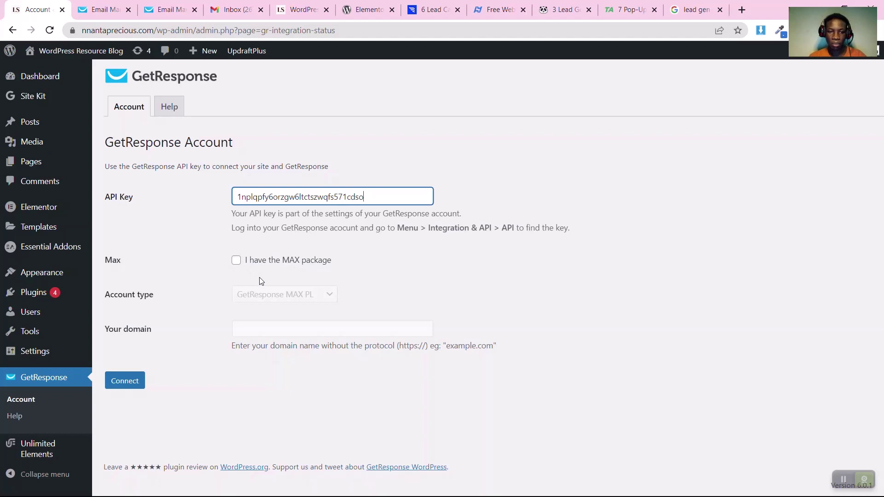
pyautogui.click(132, 380)
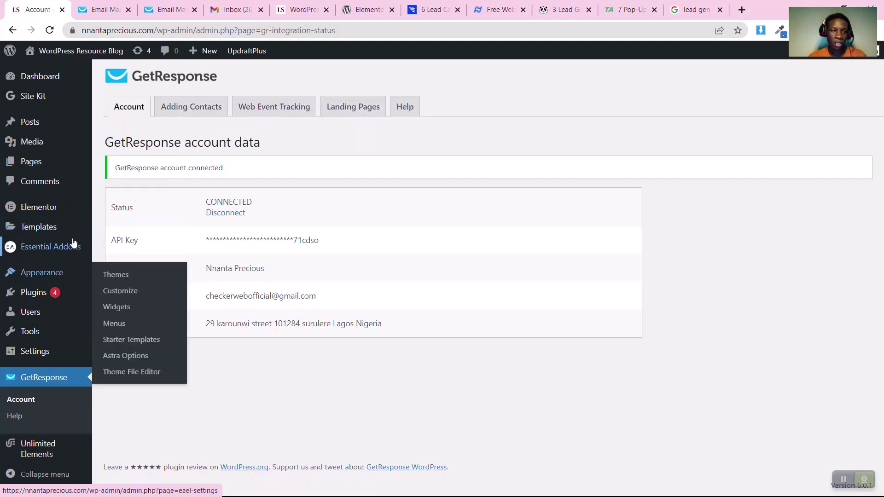
pyautogui.moveTo(54, 216)
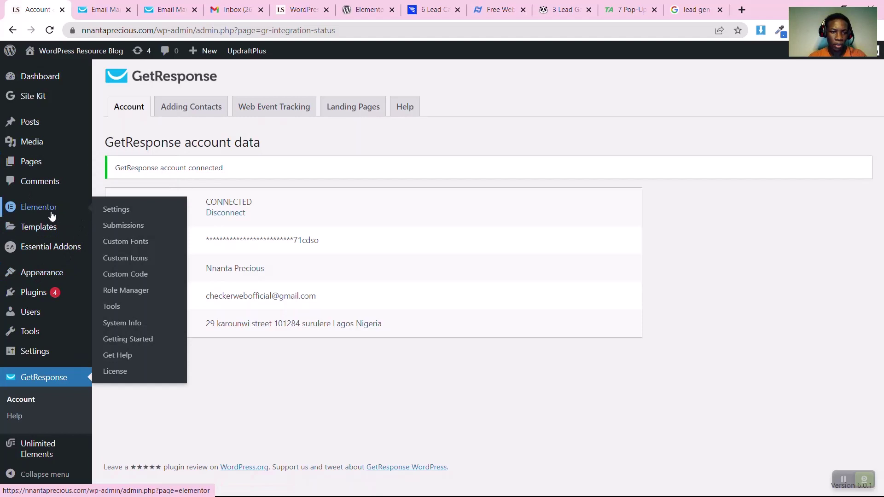
# Paste the GetResponse API key in Elementor's Integrations settings, validate it, and save changes
pyautogui.click(102, 214)
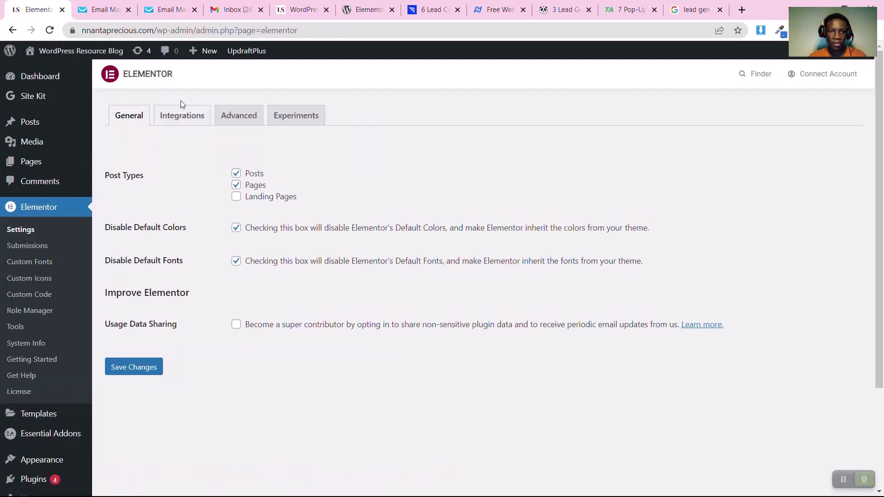
pyautogui.click(180, 118)
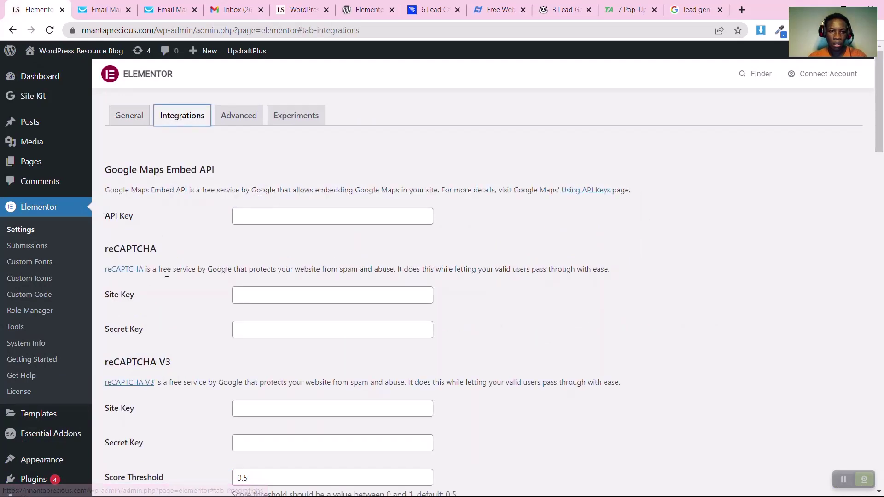
pyautogui.scroll(-12, 166, 273)
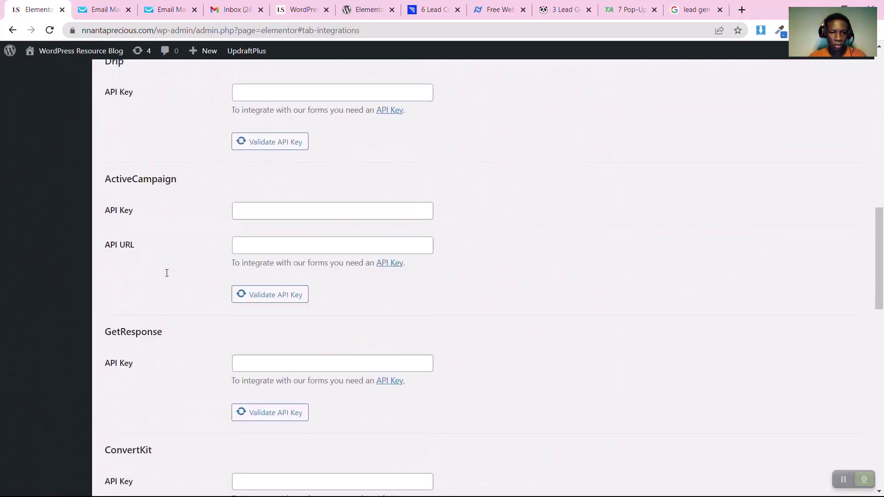
pyautogui.scroll(-6, 166, 273)
pyautogui.scroll(2, 167, 273)
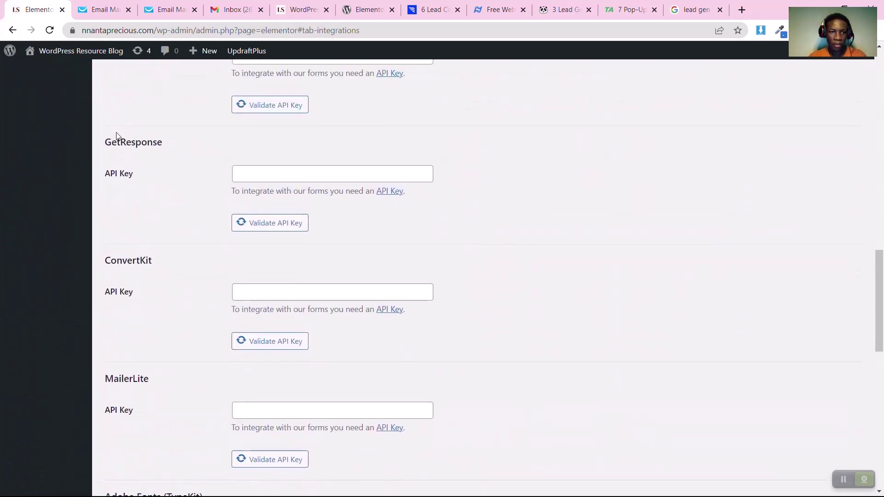
pyautogui.click(256, 178)
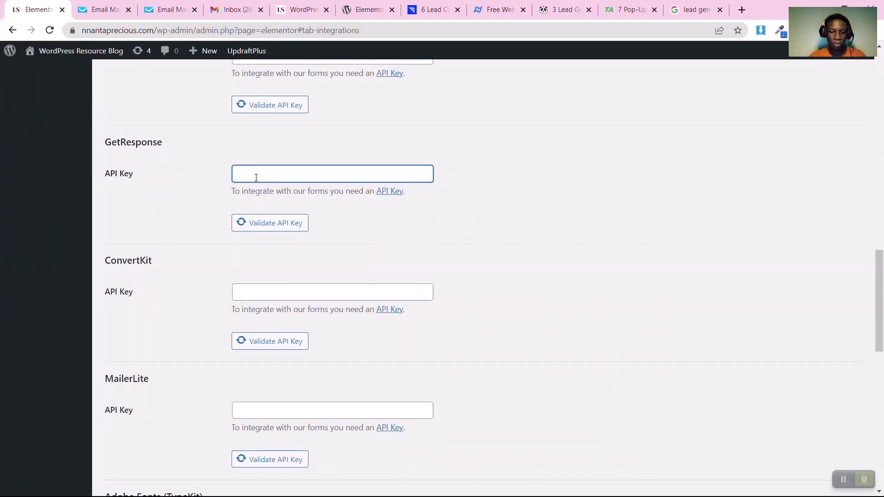
pyautogui.hotkey('ctrl', 'v')
pyautogui.click(267, 229)
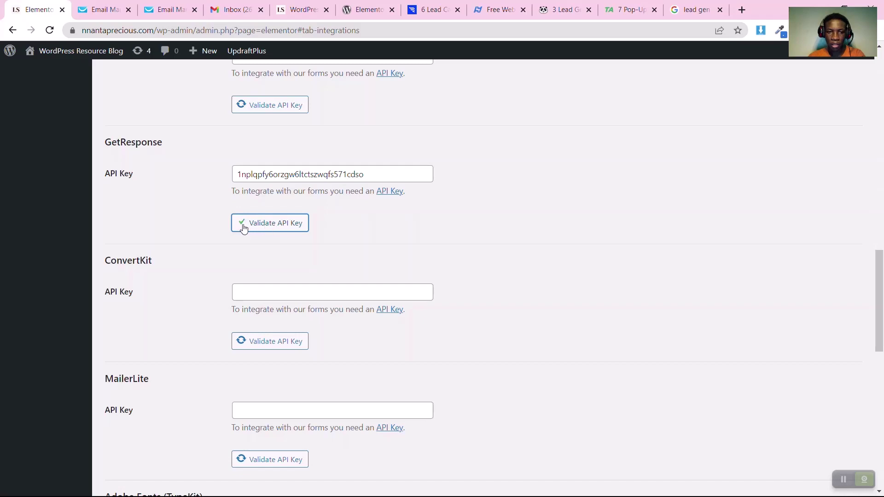
pyautogui.scroll(-15, 204, 234)
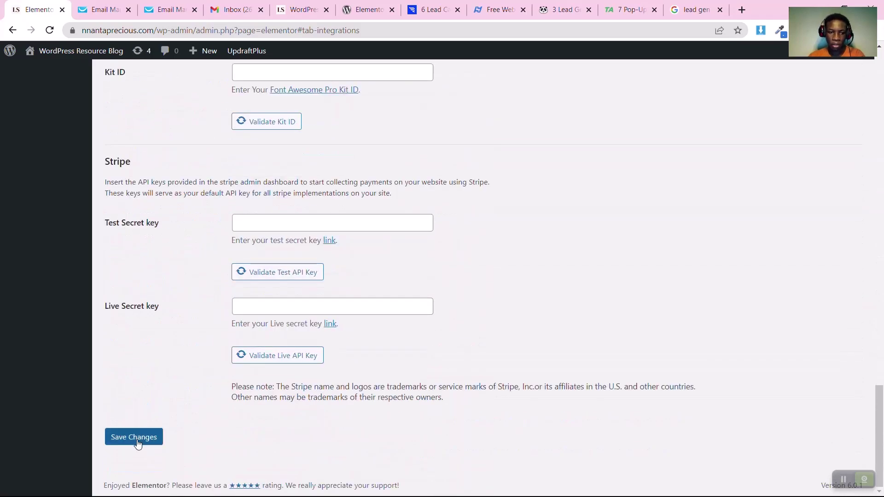
pyautogui.click(138, 441)
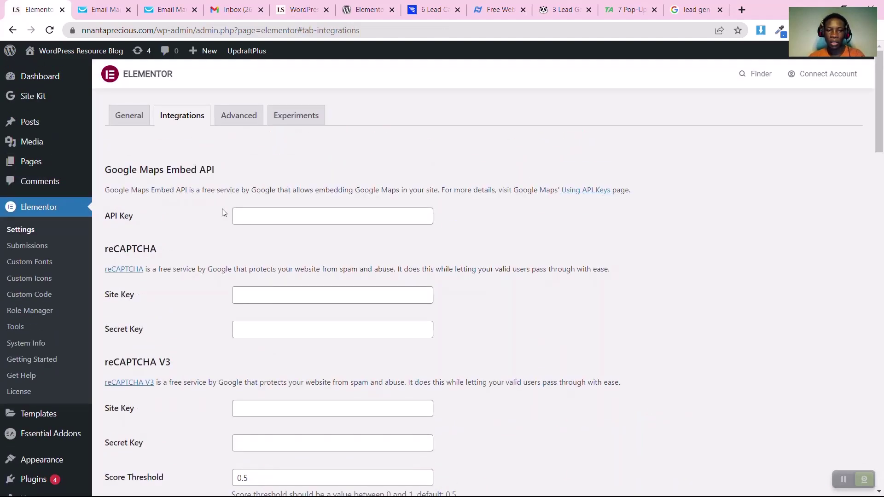
# Close the duplicate tab and go to GetResponse's contact lists page, dismissing the search tip
pyautogui.click(175, 8)
pyautogui.click(128, 9)
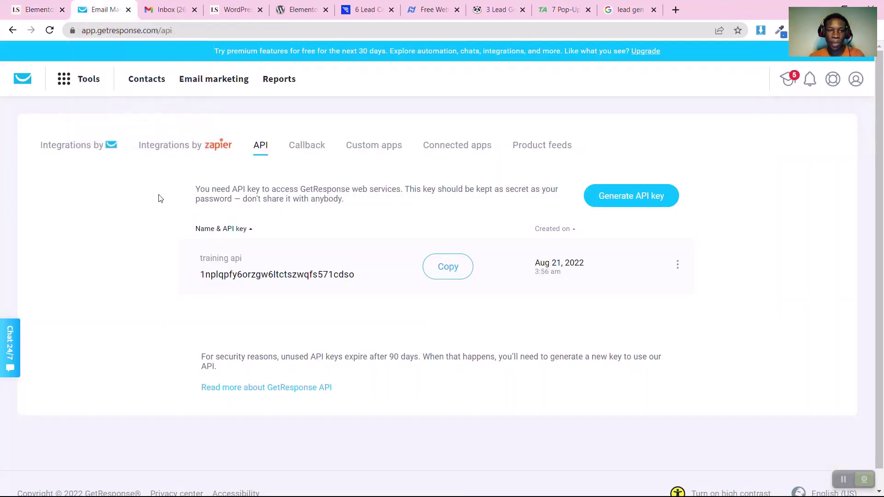
pyautogui.click(68, 85)
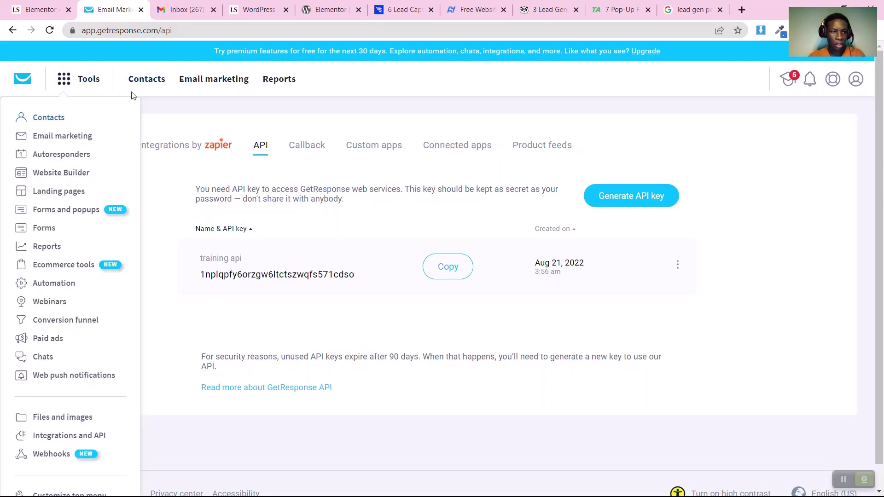
pyautogui.click(186, 81)
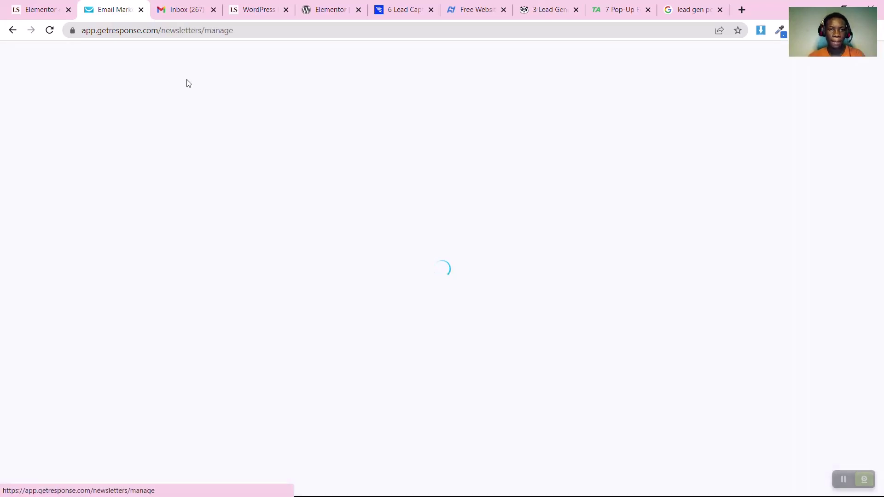
pyautogui.click(148, 85)
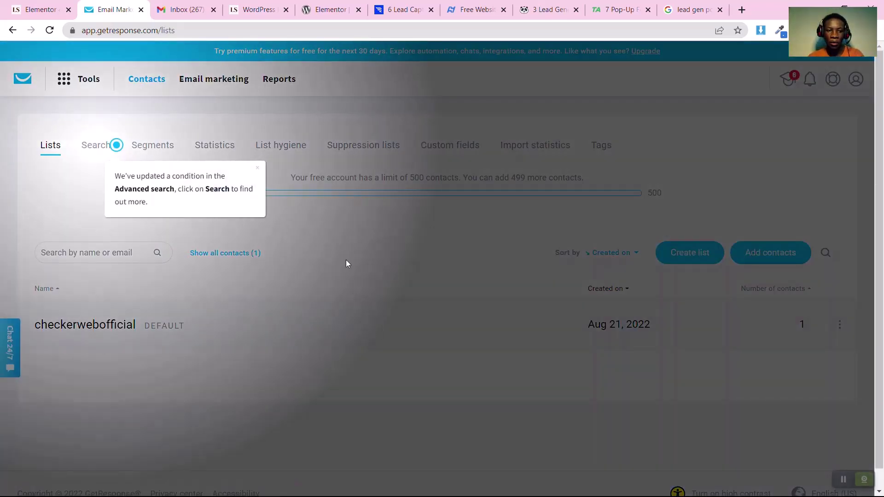
pyautogui.click(257, 169)
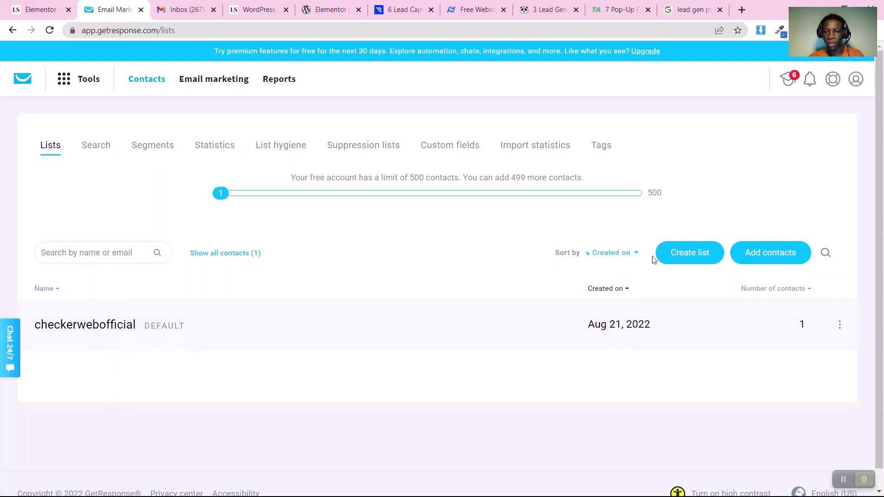
# Create a contact list named trainingblog
pyautogui.click(688, 254)
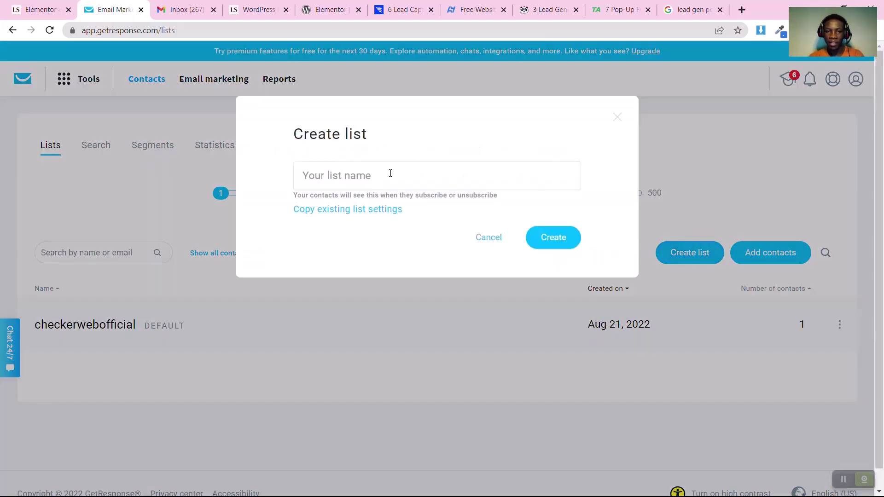
pyautogui.click(360, 183)
pyautogui.write('tra')
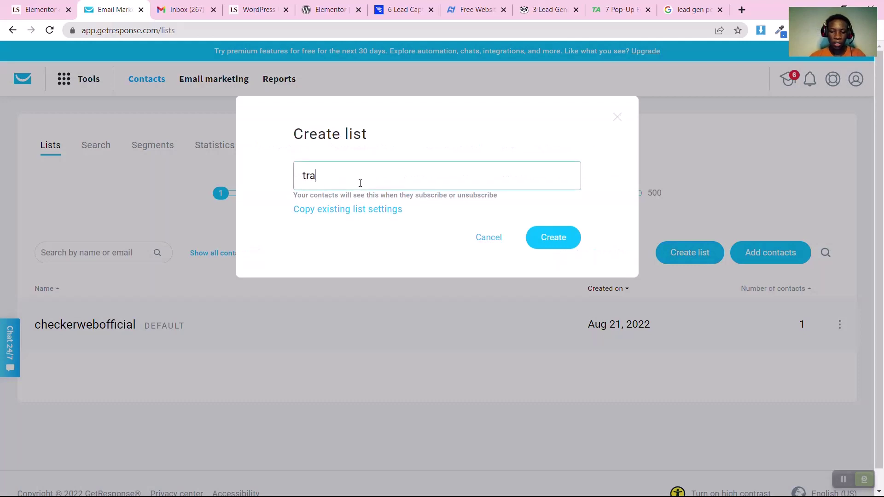
pyautogui.write('iningblog')
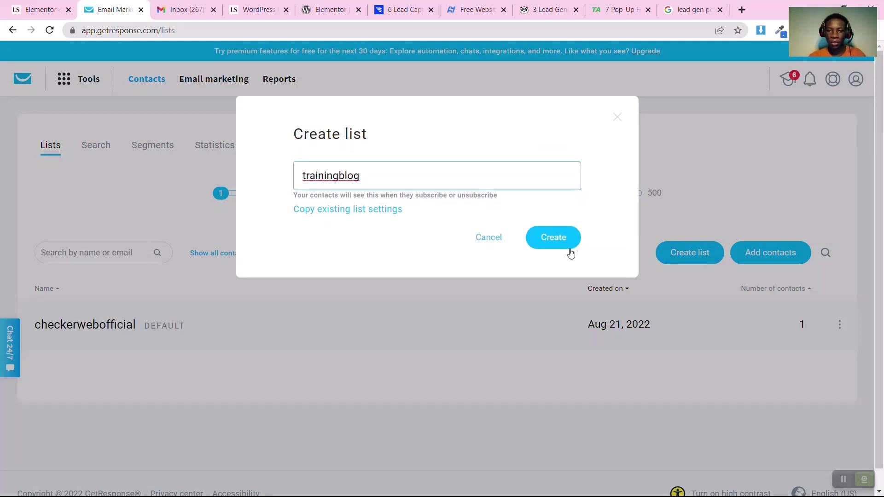
pyautogui.click(566, 248)
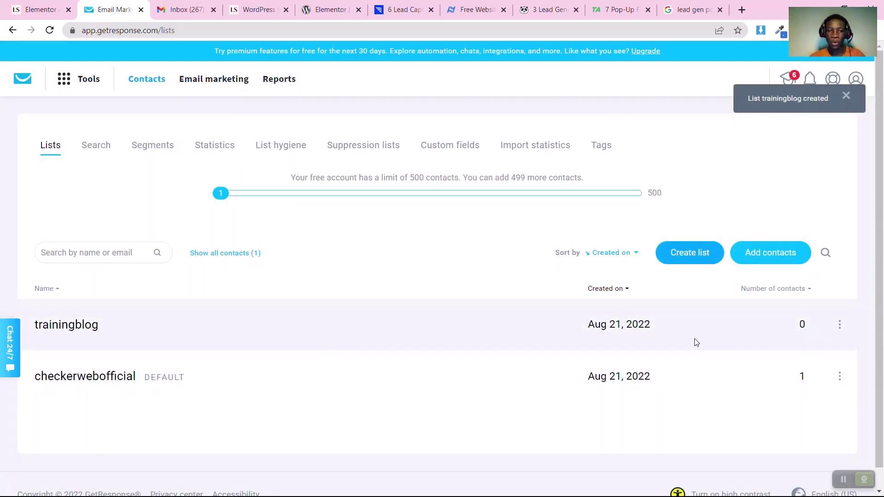
pyautogui.click(258, 10)
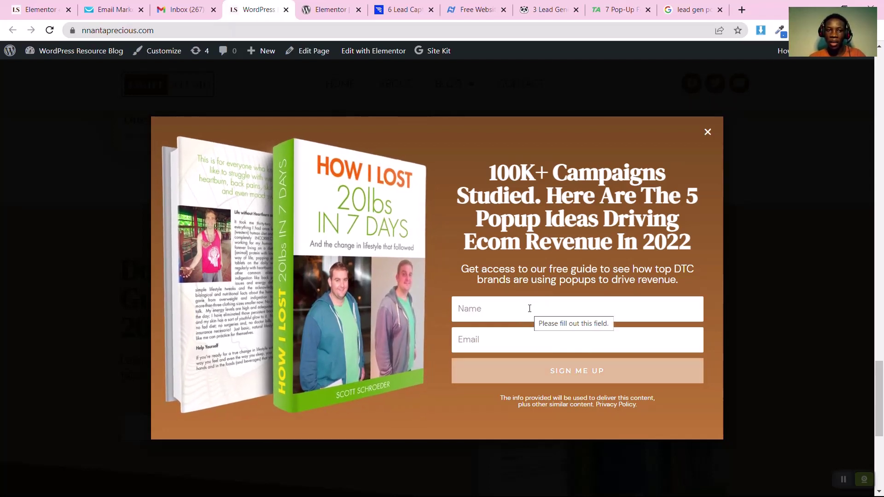
pyautogui.click(115, 10)
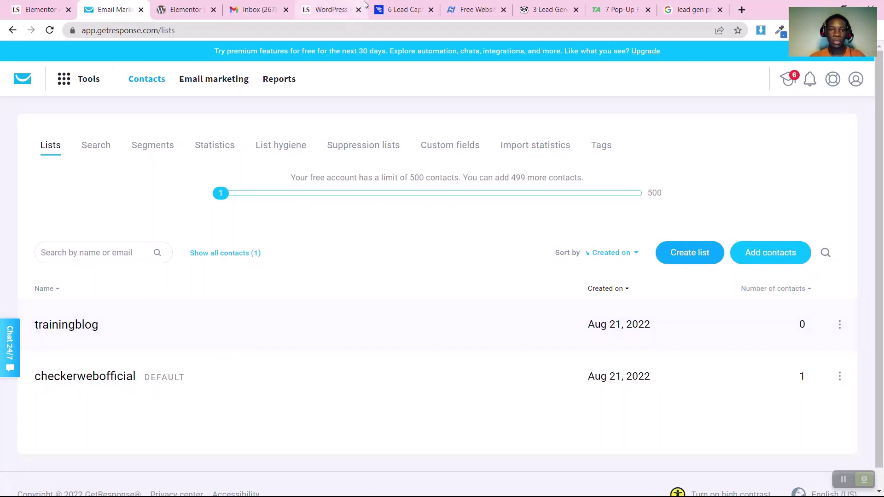
# List all 7 saved templates and open Free eBook's Edit with Elementor link in a new tab
pyautogui.click(54, 5)
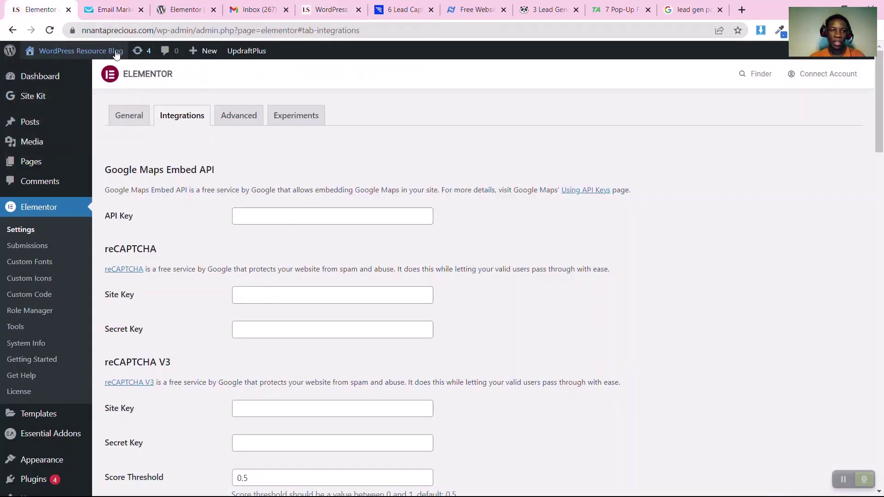
pyautogui.moveTo(59, 417)
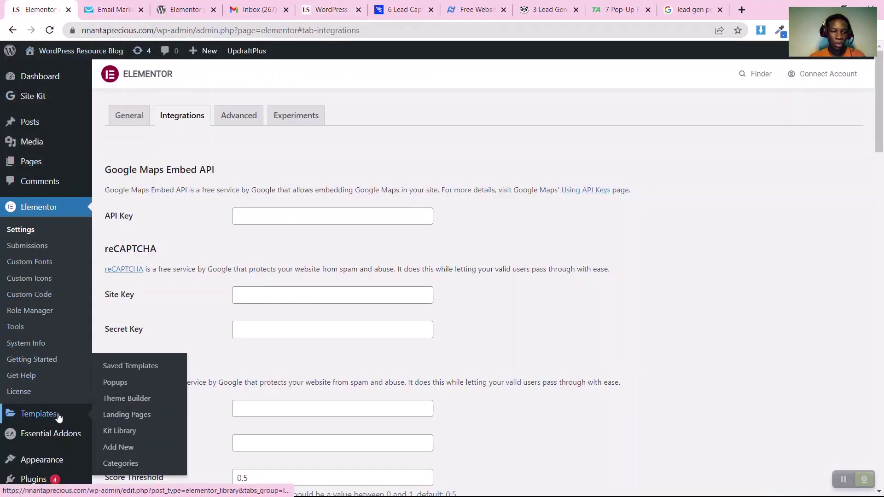
pyautogui.click(117, 372)
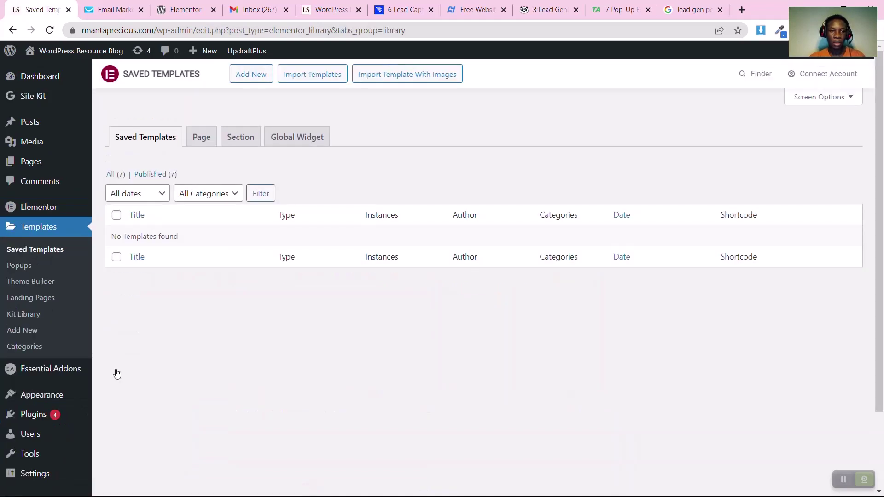
pyautogui.click(114, 175)
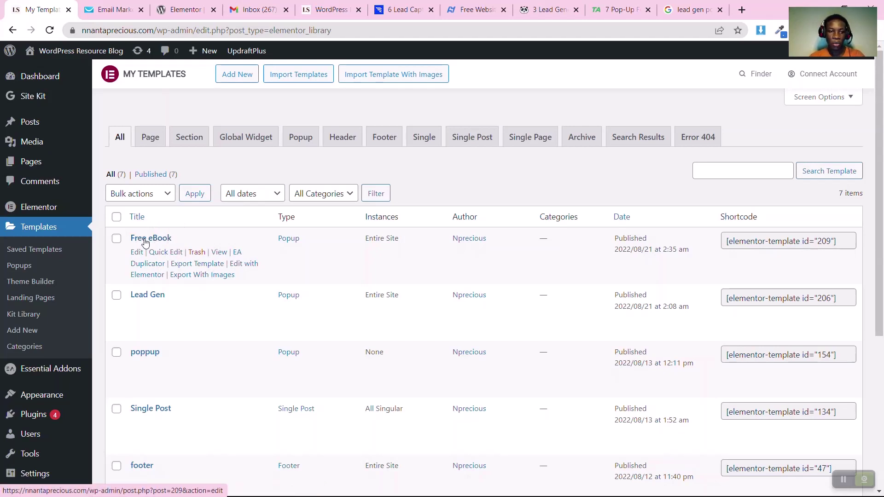
pyautogui.rightClick(239, 265)
pyautogui.click(291, 272)
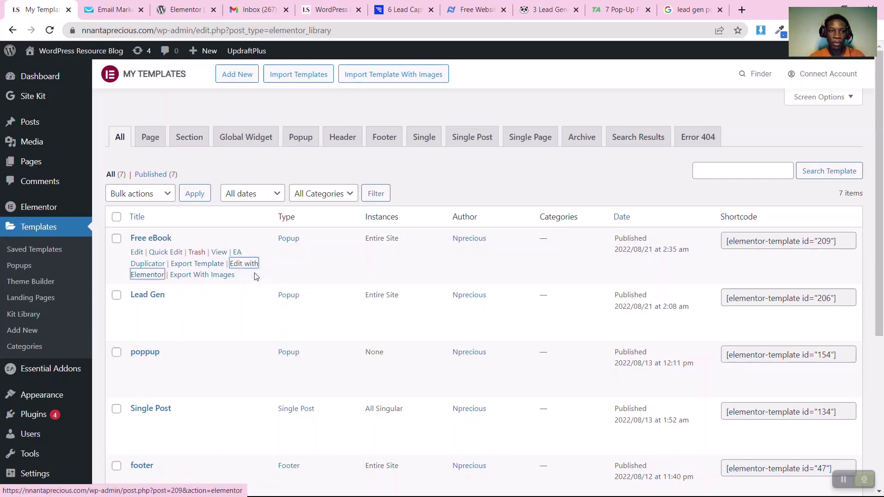
# Add GetResponse under Actions After Submit on the Free eBook popup's lead-gen form
pyautogui.click(105, 9)
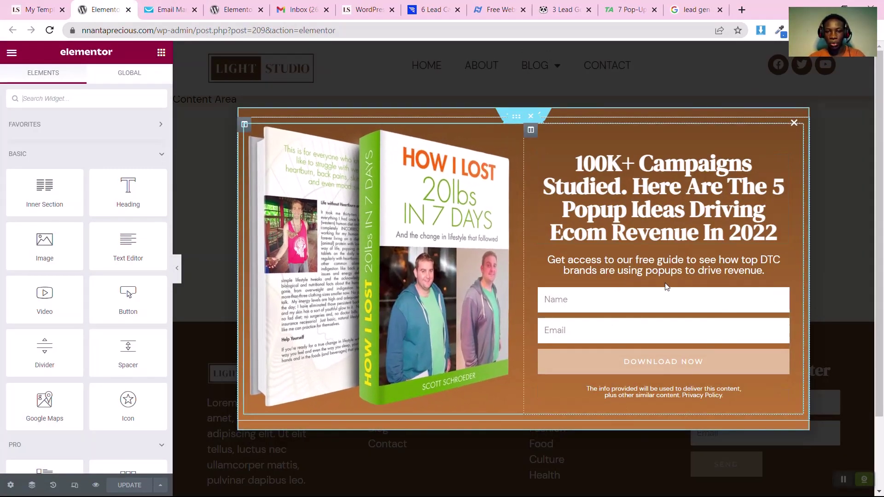
pyautogui.click(783, 295)
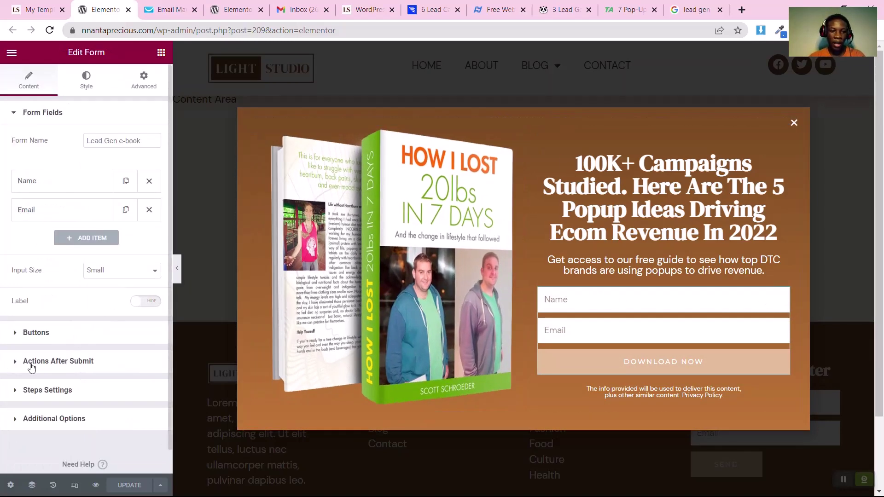
pyautogui.click(49, 362)
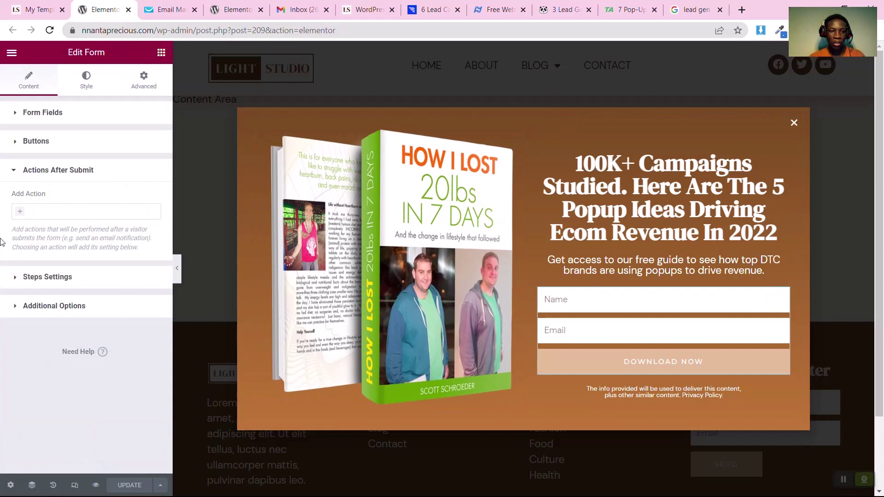
pyautogui.click(19, 211)
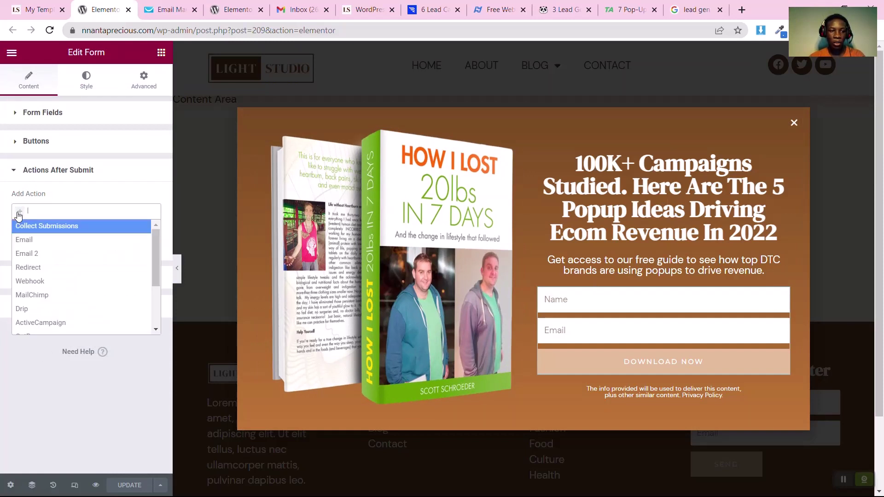
pyautogui.scroll(-3, 35, 295)
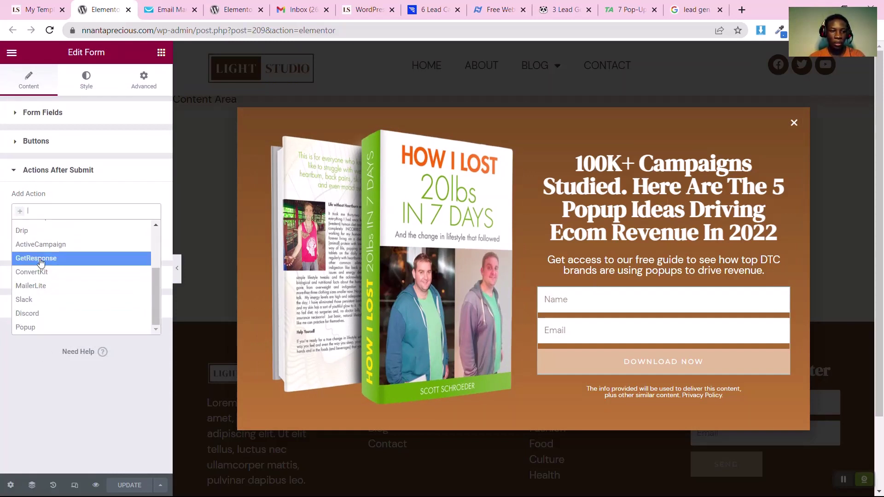
pyautogui.click(38, 262)
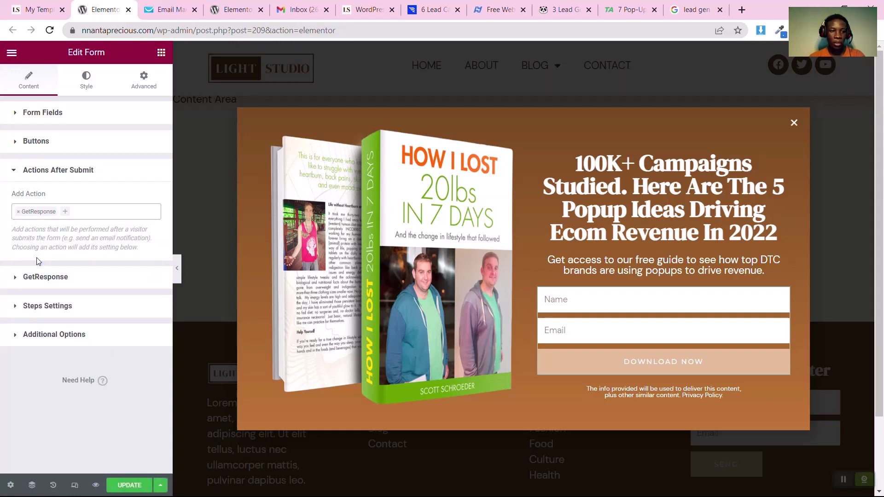
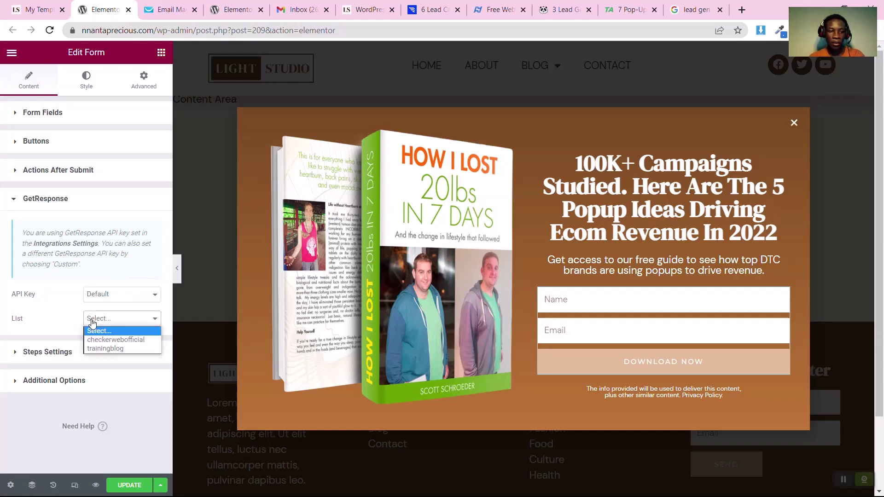
# Choose trainingblog as the GetResponse list for the popup form
pyautogui.click(91, 321)
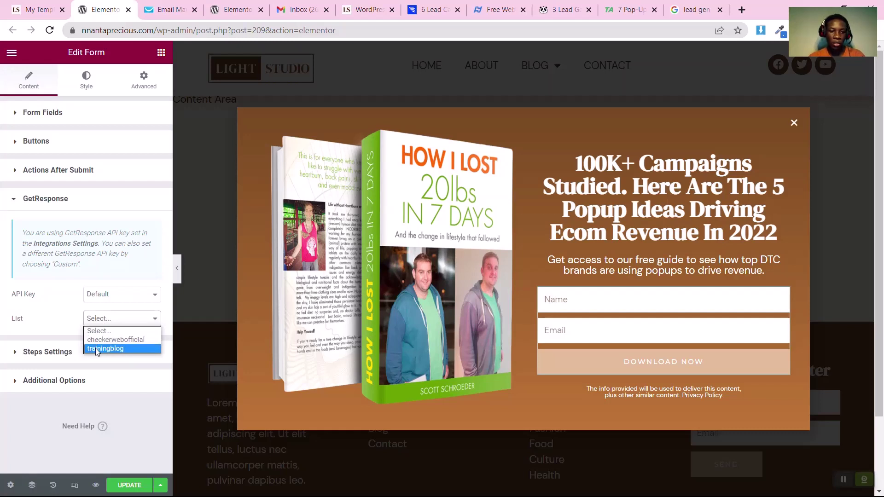
pyautogui.click(95, 347)
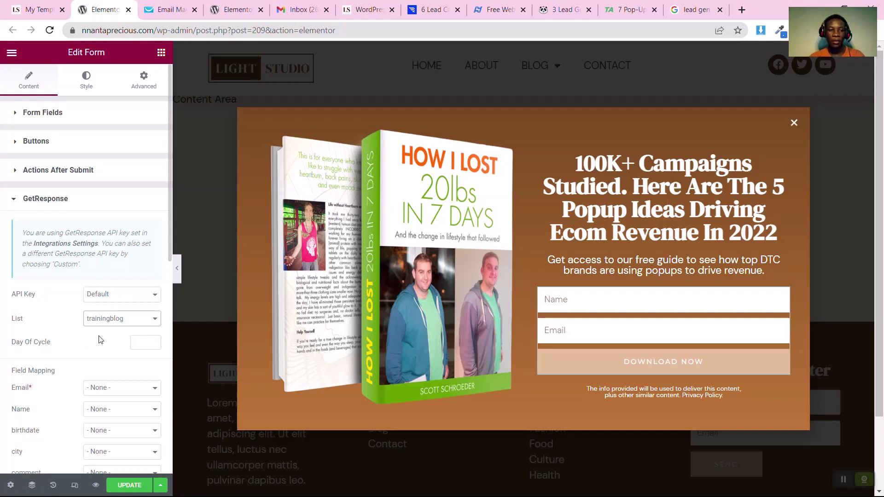
# Enter 0 in the form's Day Of Cycle field, checking the GetResponse Lists page in between
pyautogui.click(168, 10)
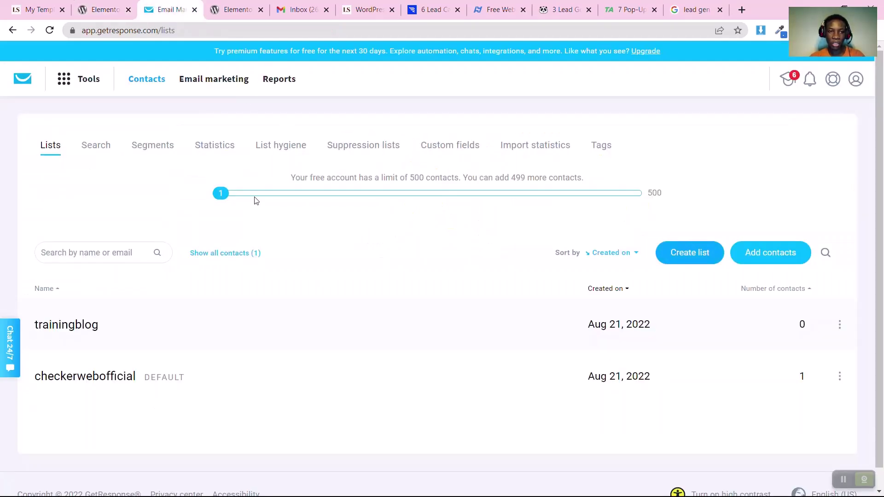
pyautogui.click(104, 5)
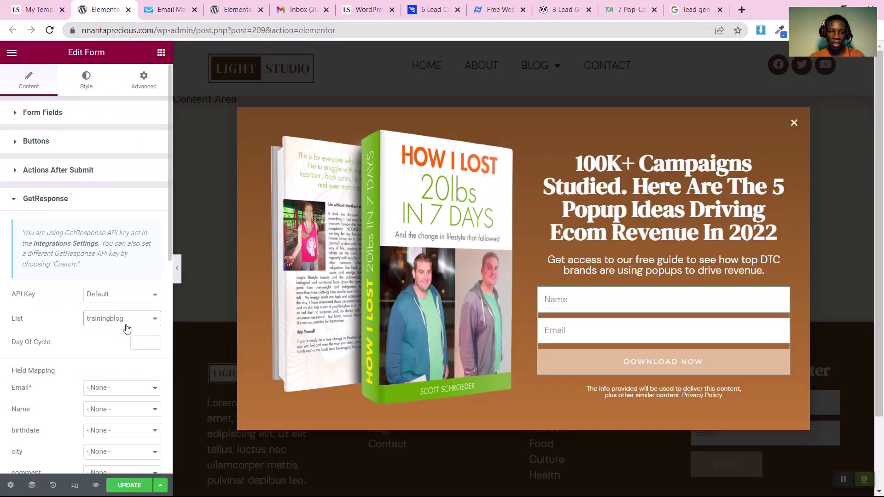
pyautogui.click(134, 342)
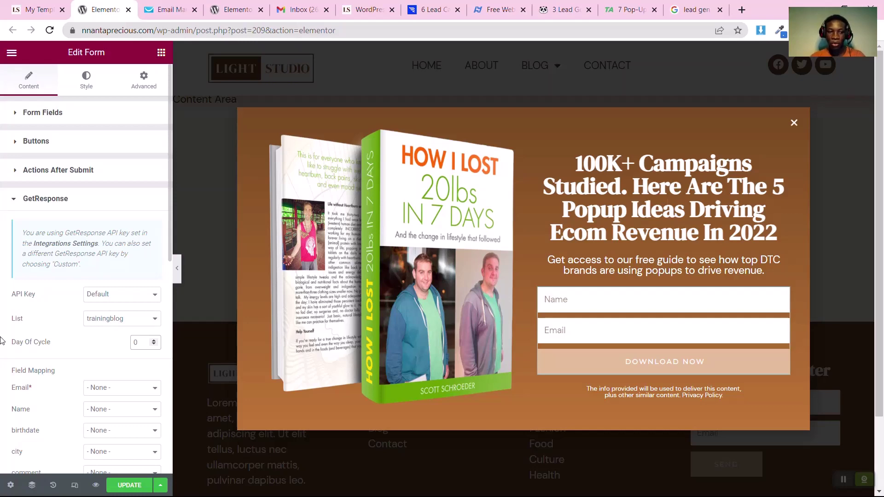
pyautogui.click(162, 9)
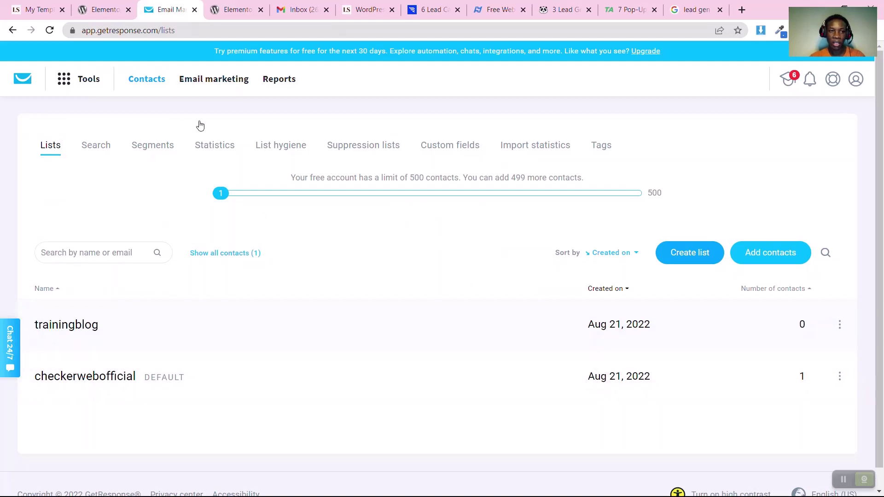
pyautogui.click(105, 5)
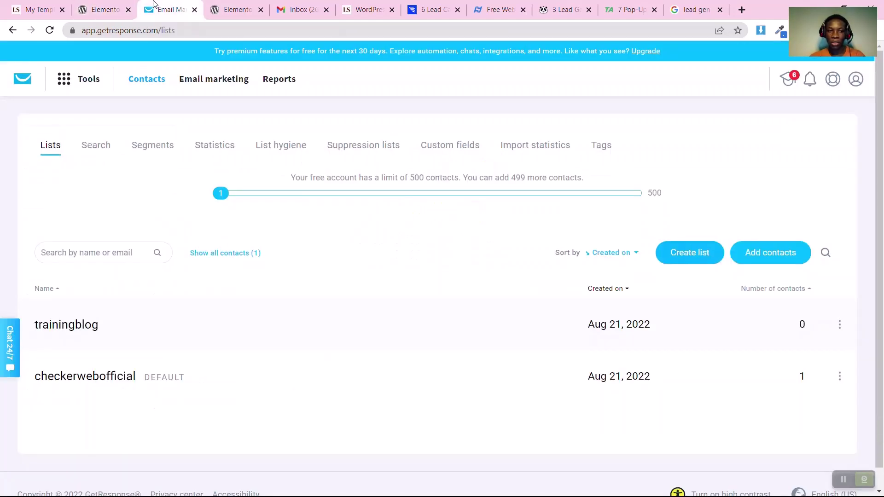
pyautogui.click(162, 9)
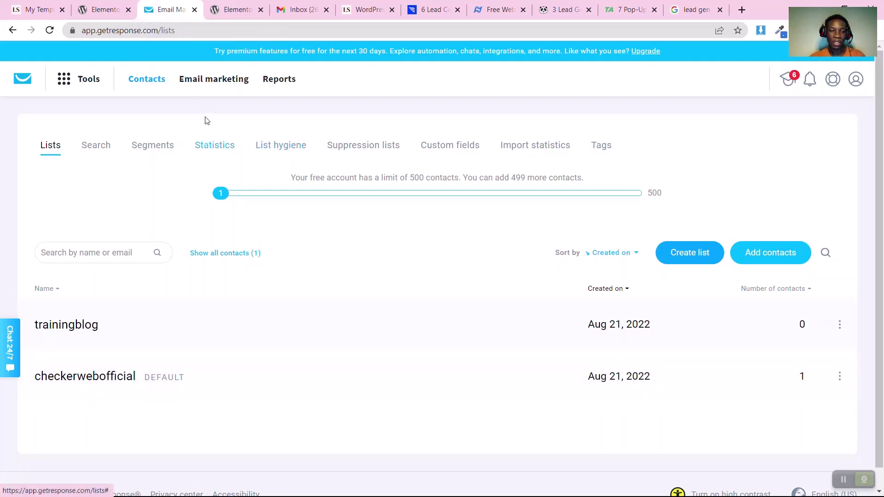
pyautogui.click(105, 9)
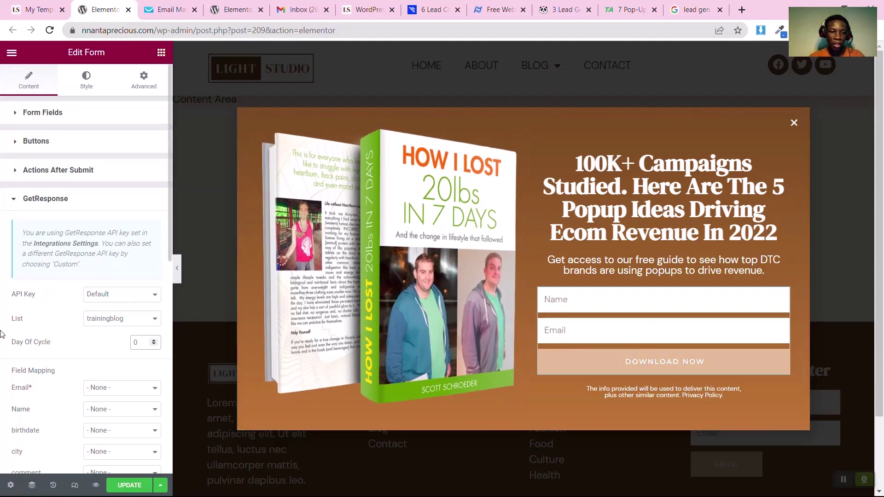
# Map the form's Email* field to GetResponse Email
pyautogui.scroll(-4, 3, 333)
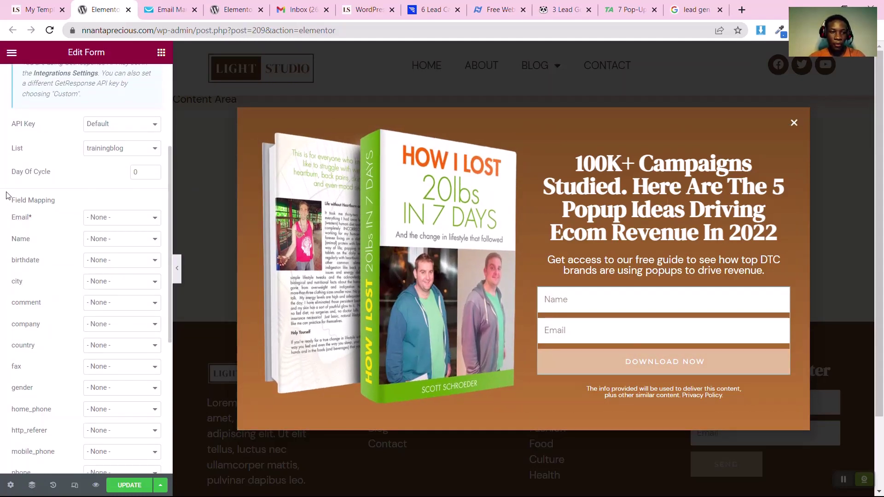
pyautogui.click(112, 220)
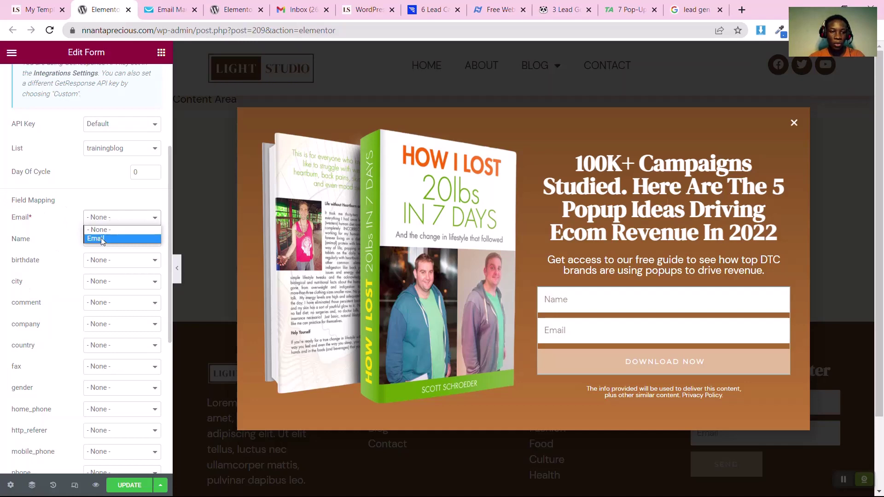
pyautogui.click(98, 238)
# Map the form's Name field to GetResponse Name, then bring up the GetResponse Lists page
pyautogui.scroll(4, 92, 207)
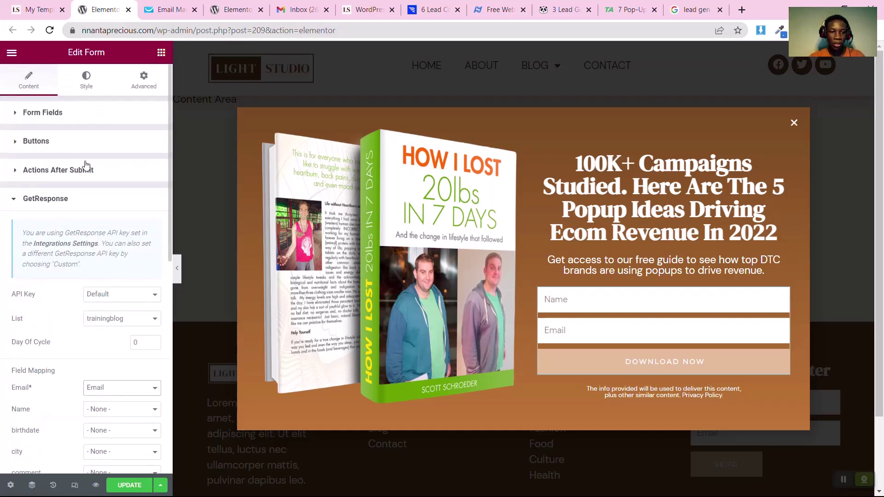
pyautogui.click(49, 113)
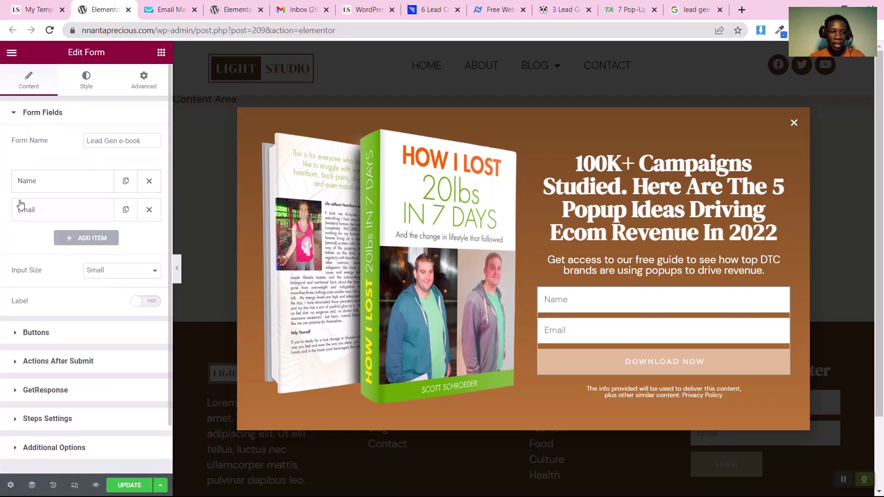
pyautogui.scroll(-2, 34, 219)
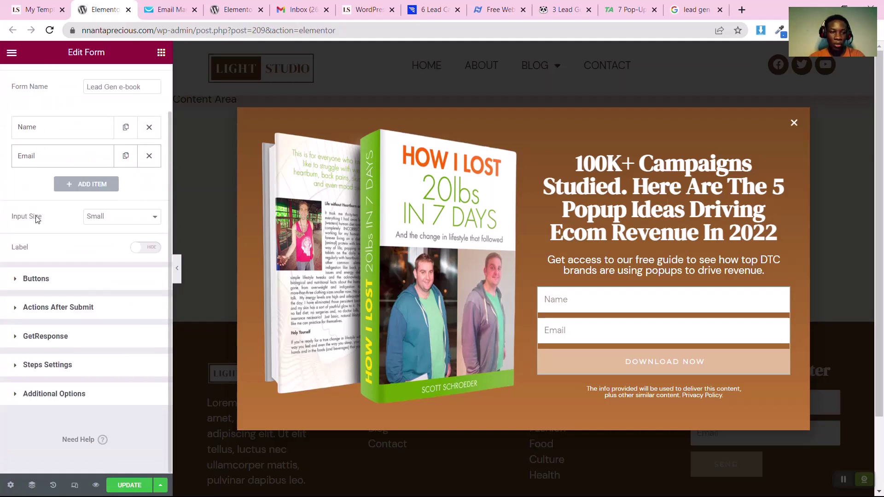
pyautogui.click(30, 340)
pyautogui.scroll(-5, 29, 340)
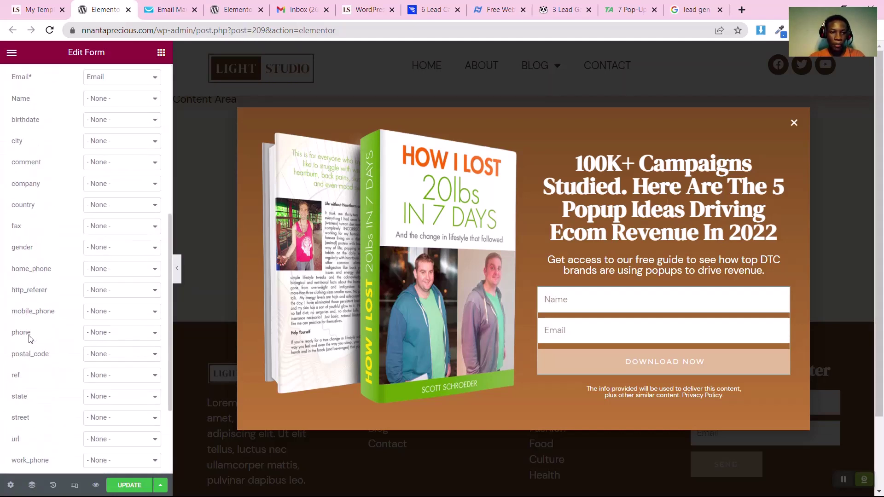
pyautogui.scroll(4, 28, 339)
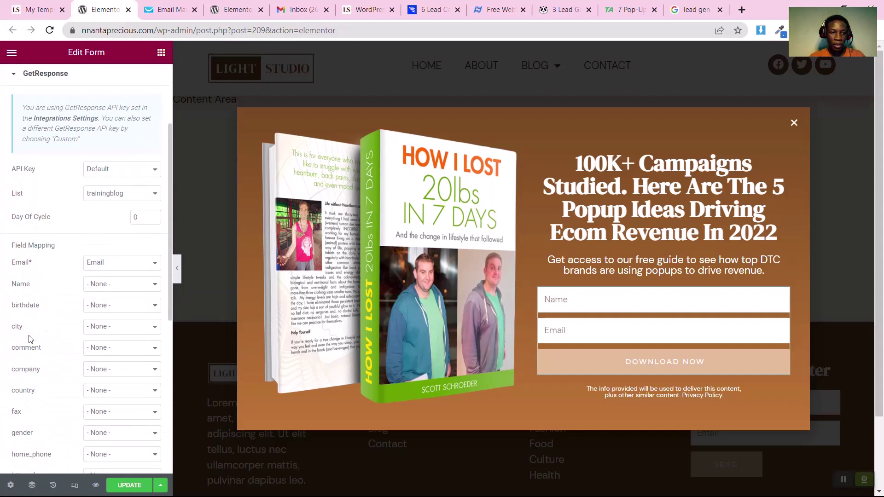
pyautogui.click(118, 281)
pyautogui.click(111, 296)
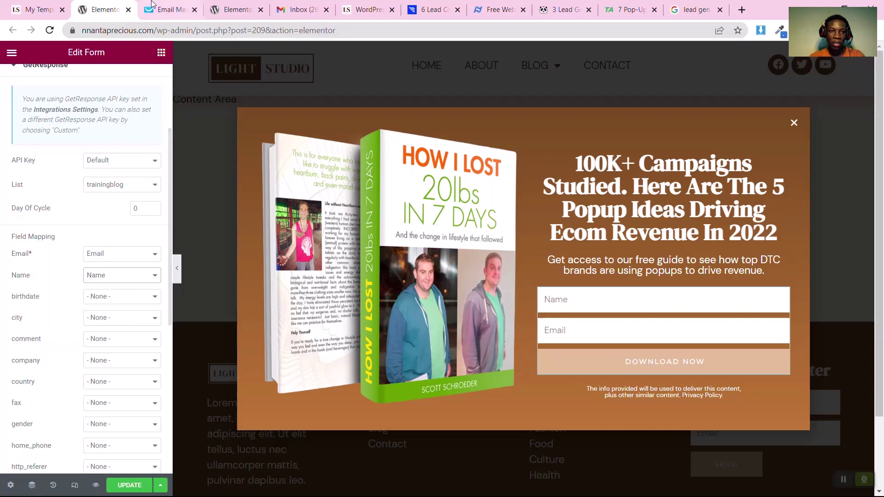
pyautogui.click(166, 9)
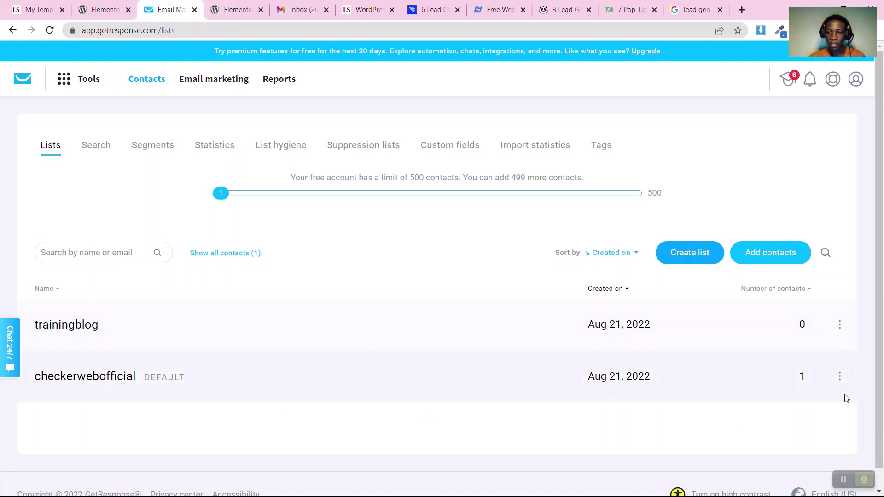
# Show the checkerwebofficial list's contacts, then return to the Elementor editor
pyautogui.click(840, 381)
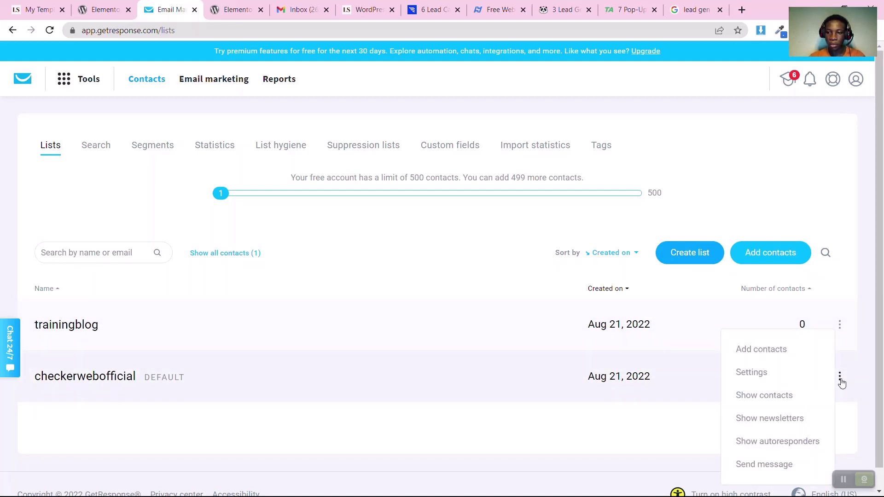
pyautogui.click(71, 380)
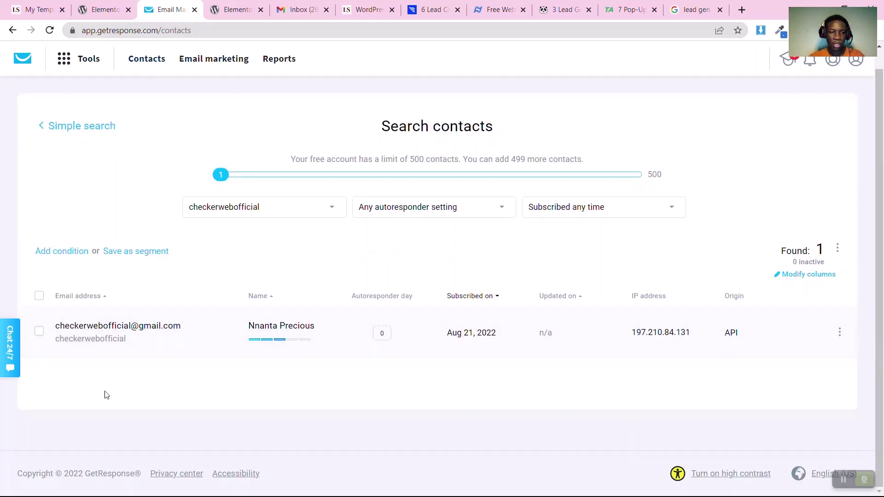
pyautogui.moveTo(299, 345)
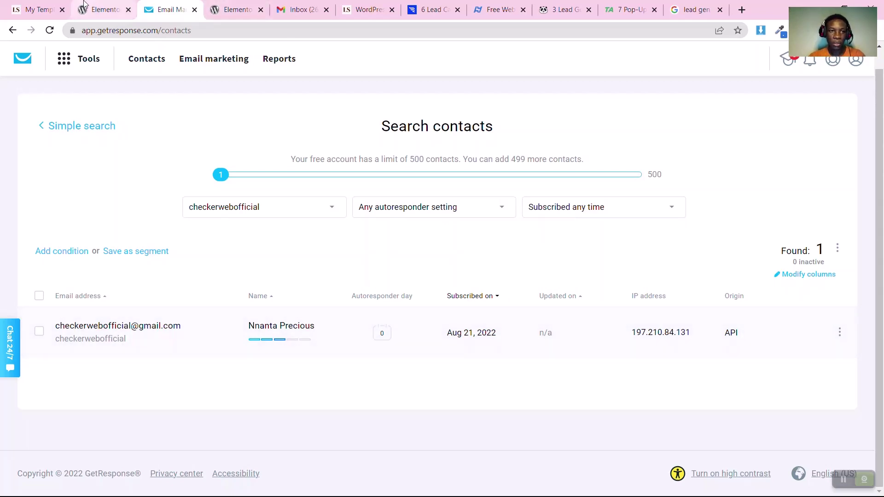
pyautogui.hotkey('ctrl', 'shift', 'Tab')
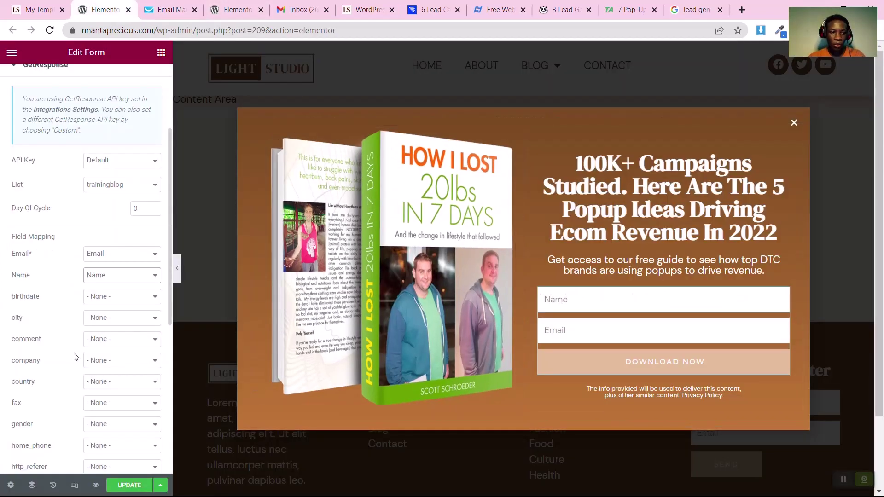
# Update the popup to save the GetResponse settings and open its preview
pyautogui.scroll(-6, 63, 367)
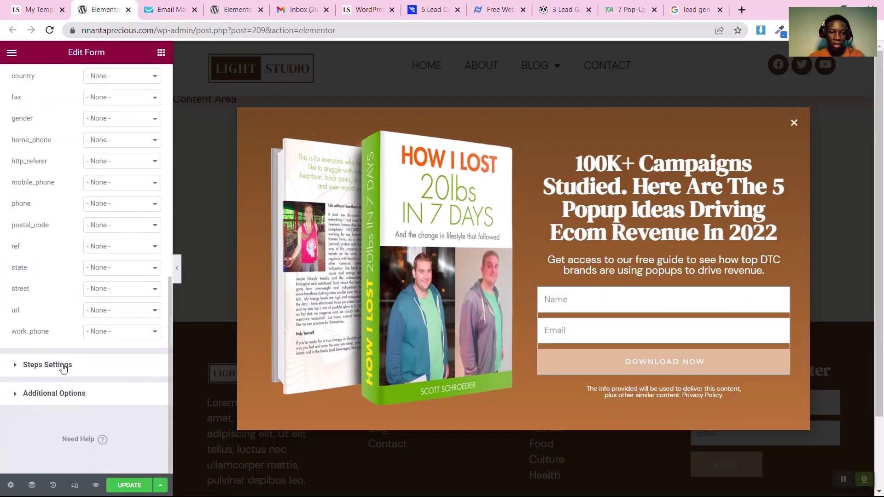
pyautogui.click(122, 486)
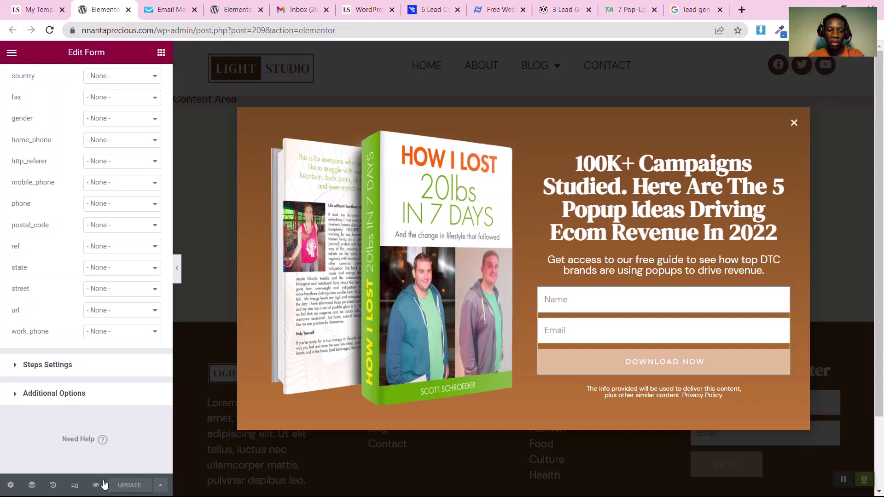
pyautogui.moveTo(96, 486)
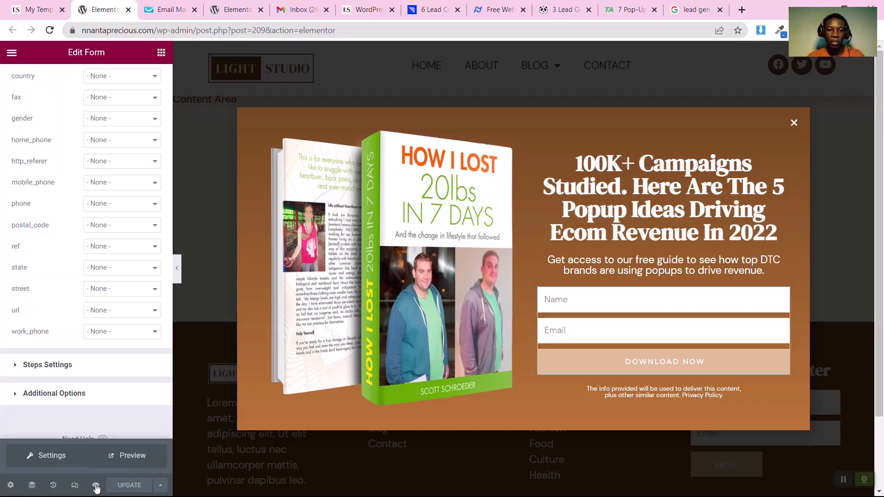
pyautogui.click(129, 457)
# Submit a test sign-up with a name and saved email via Download Now
pyautogui.click(516, 312)
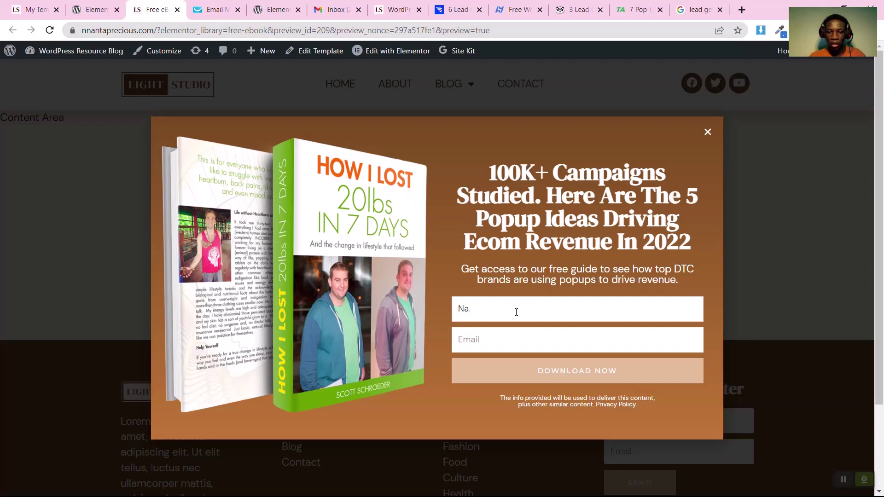
pyautogui.write('Ch')
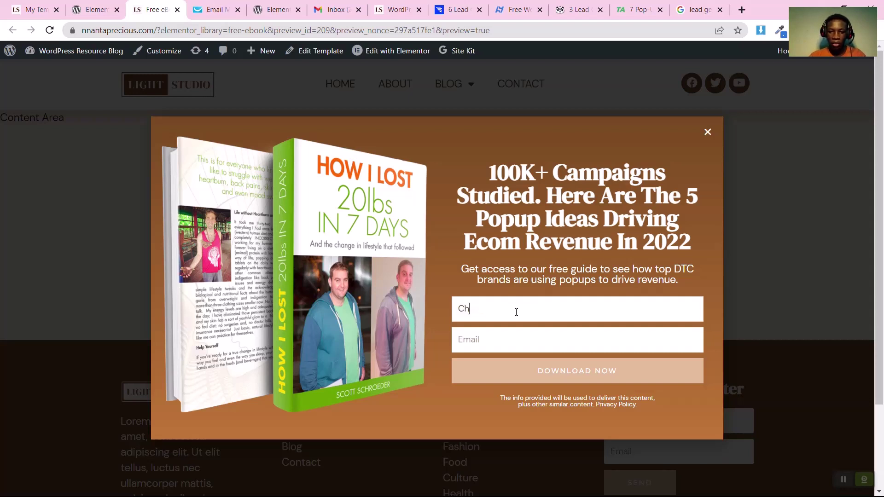
pyautogui.write('inonso')
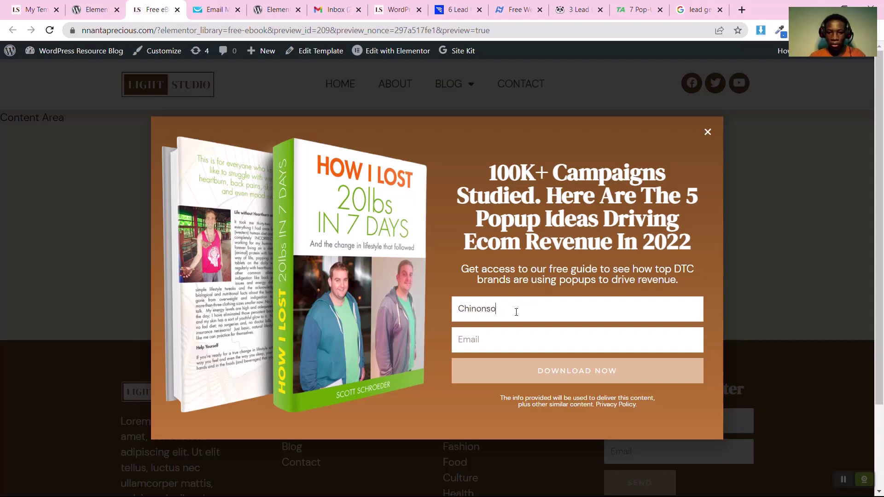
pyautogui.click(481, 345)
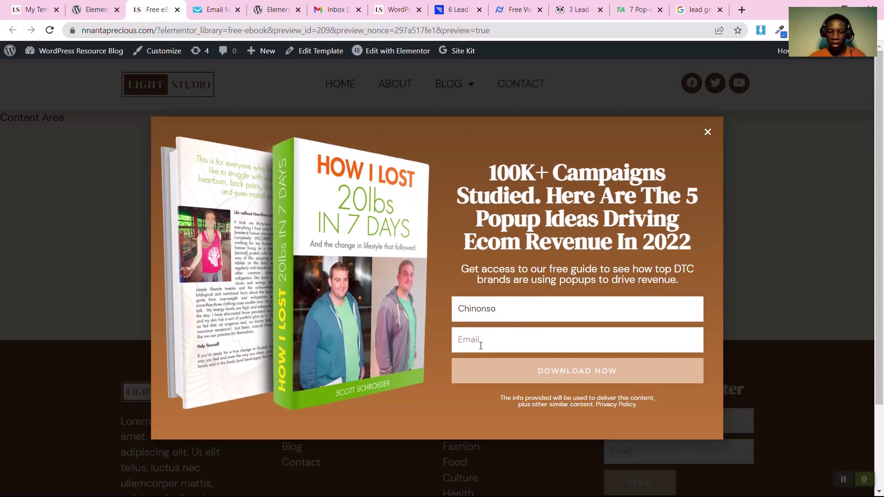
pyautogui.write('npr')
pyautogui.click(488, 357)
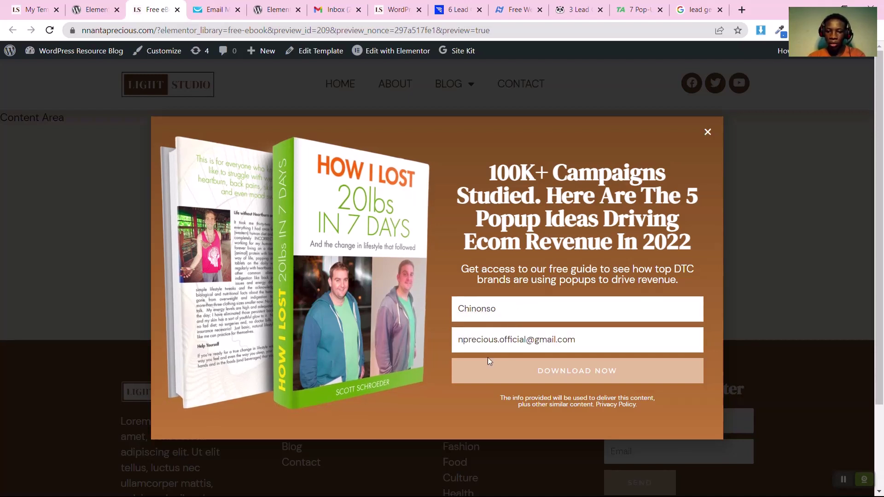
pyautogui.click(488, 372)
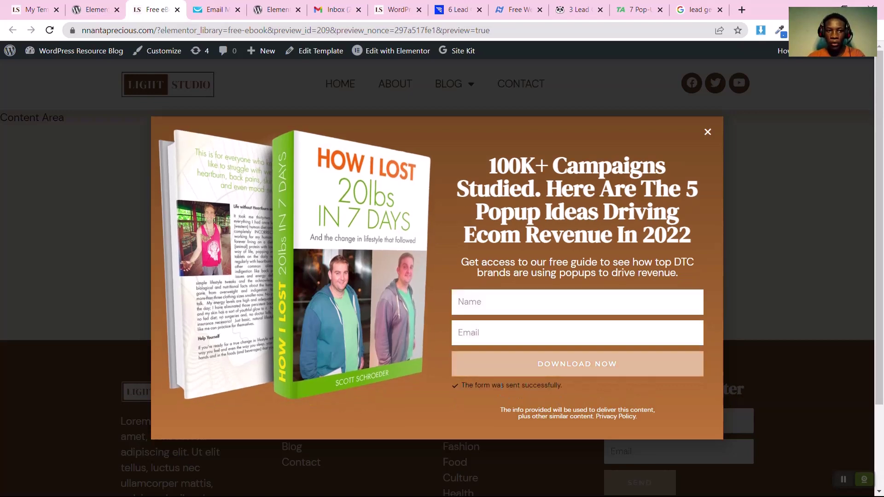
pyautogui.click(213, 6)
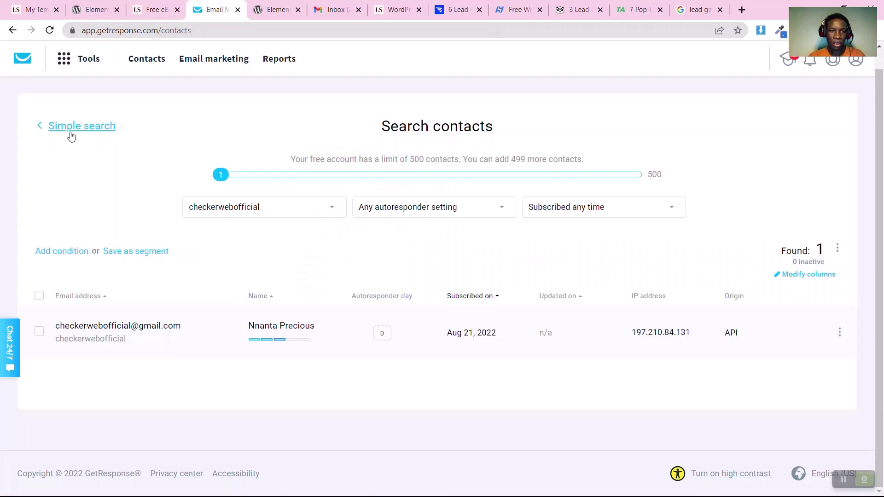
pyautogui.click(42, 125)
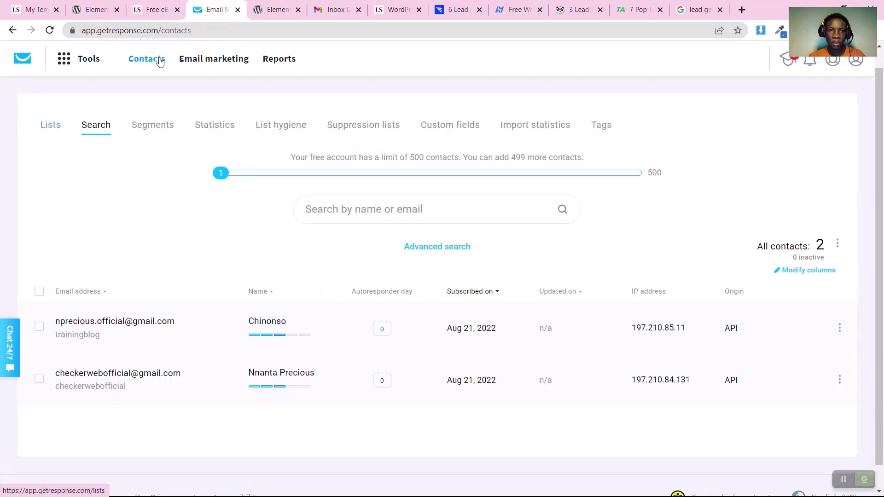
pyautogui.click(160, 62)
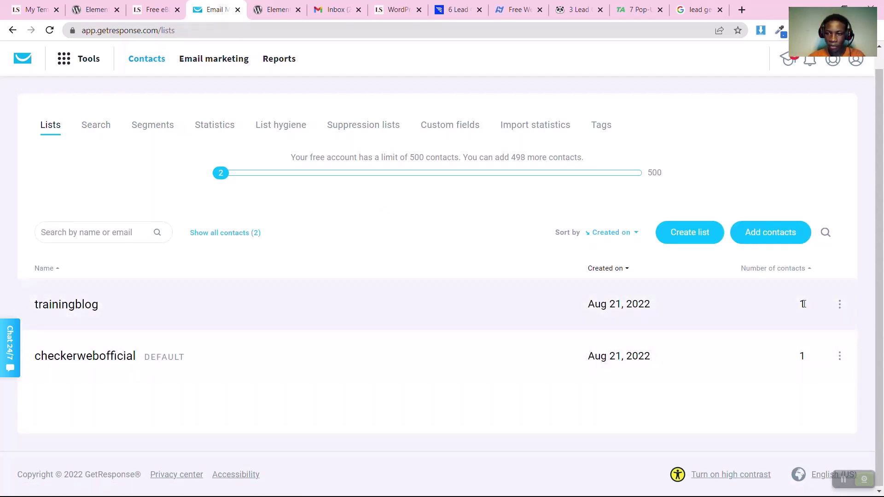
pyautogui.click(59, 309)
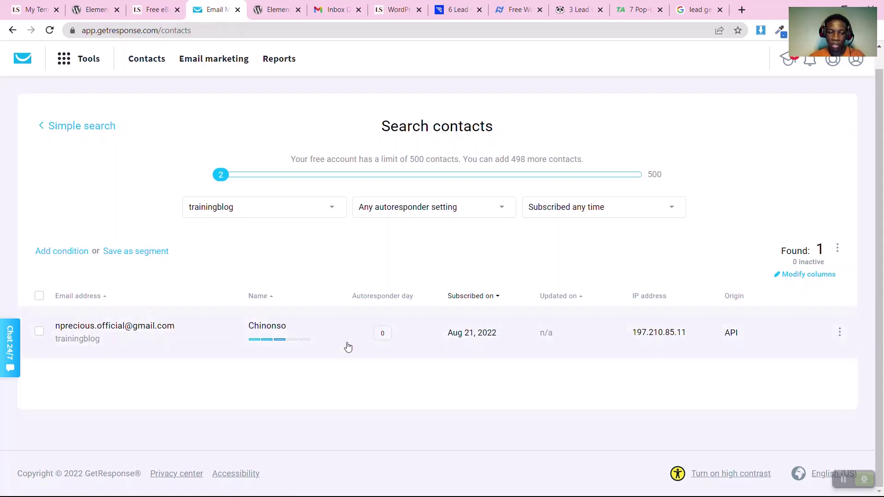
pyautogui.click(152, 10)
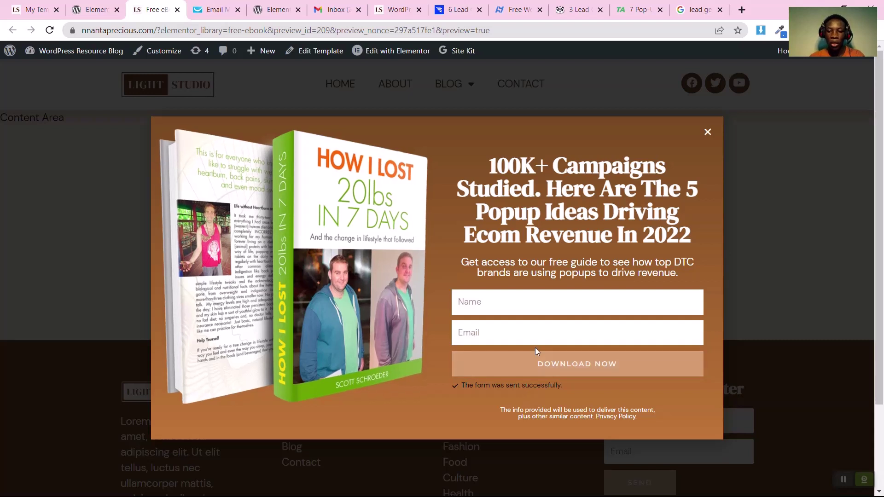
# Add a Redirect action to the form's Actions After Submit
pyautogui.click(483, 357)
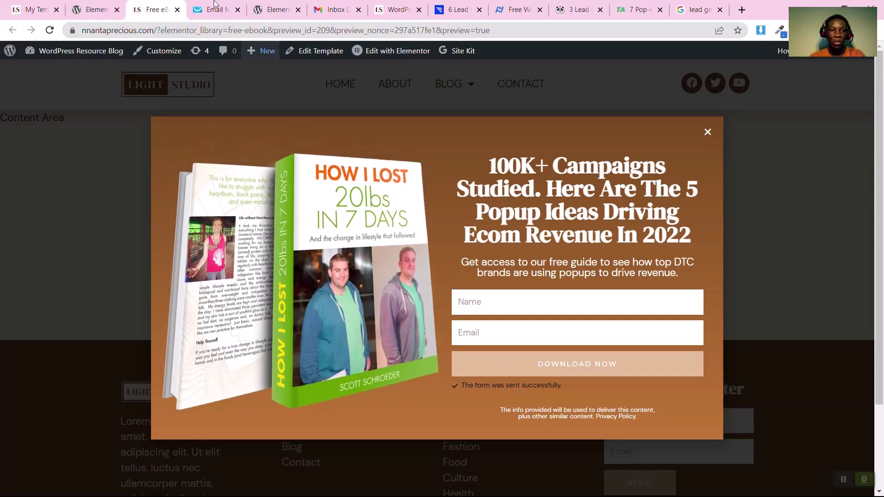
pyautogui.click(88, 9)
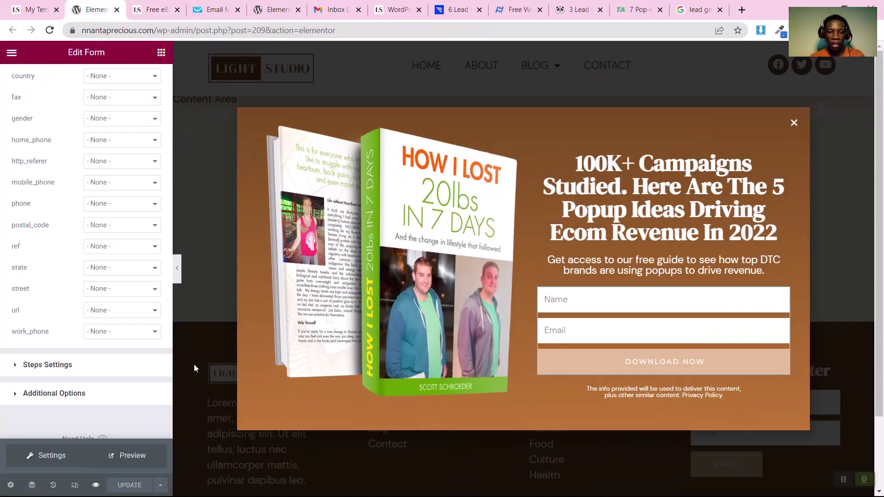
pyautogui.scroll(7, 78, 221)
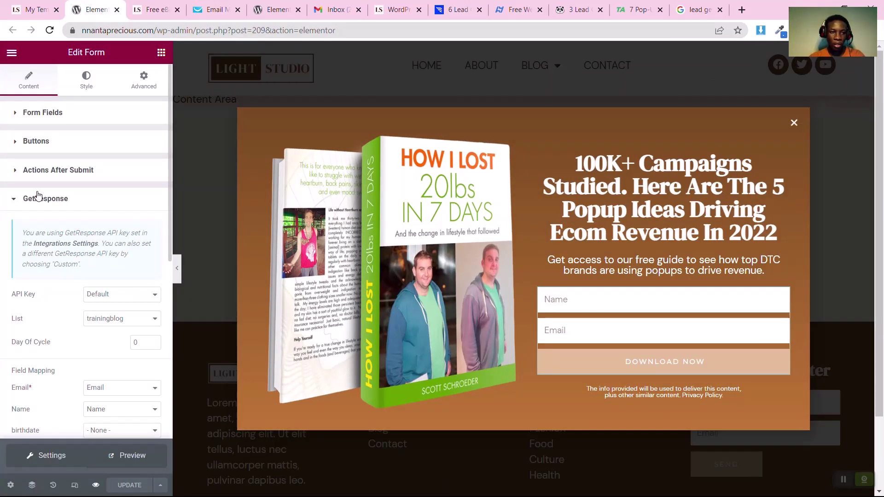
pyautogui.click(36, 198)
pyautogui.click(41, 171)
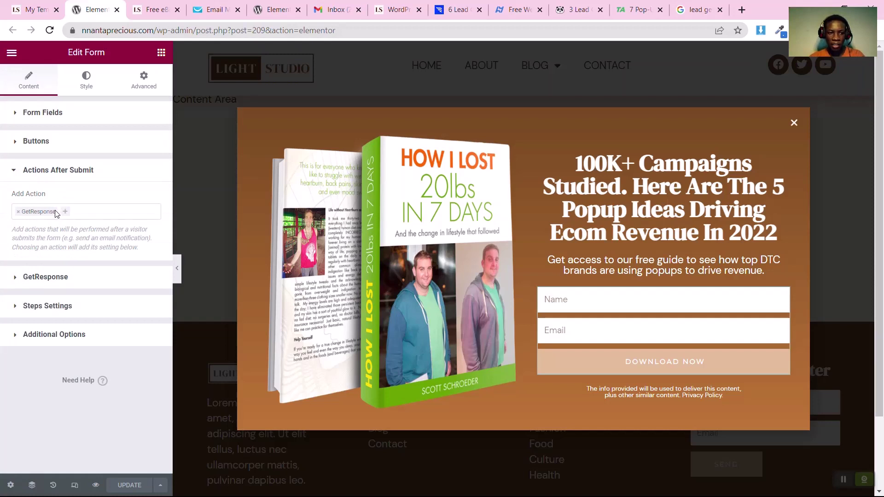
pyautogui.click(67, 216)
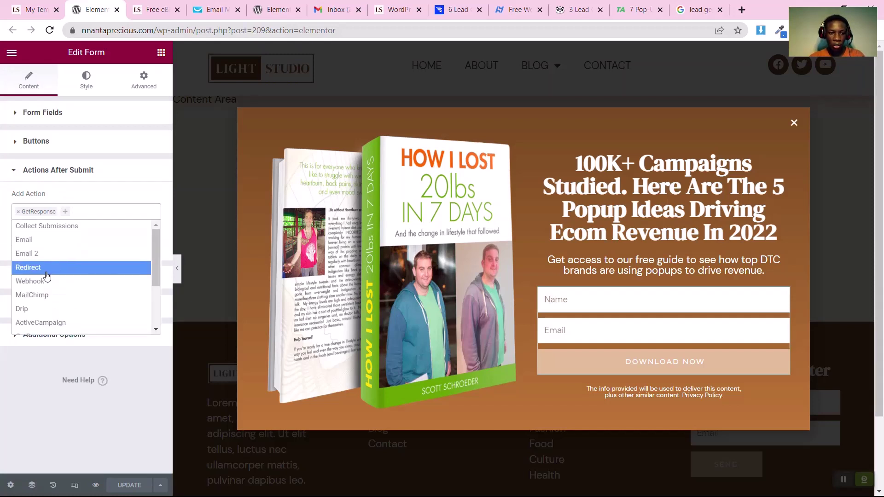
pyautogui.click(46, 270)
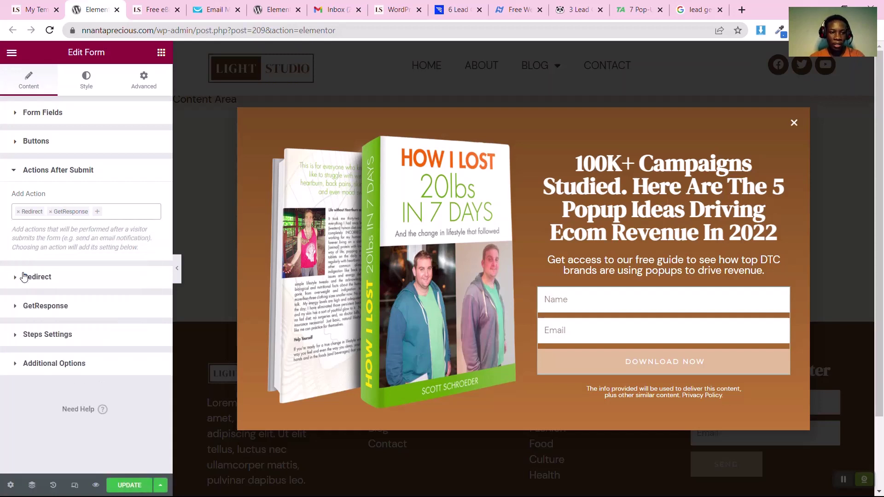
pyautogui.click(65, 276)
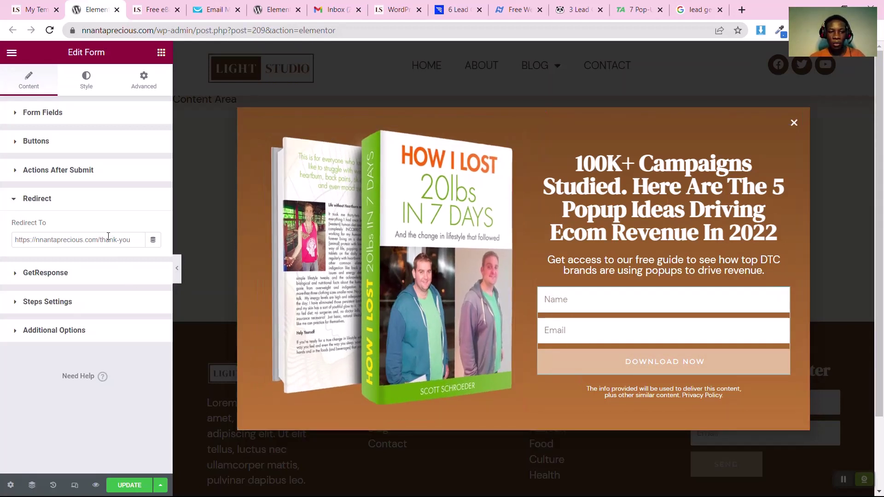
# Change the Redirect To URL ending from thank-you to about, update, and reload the preview
pyautogui.click(108, 236)
pyautogui.hotkey('ctrl', 'a')
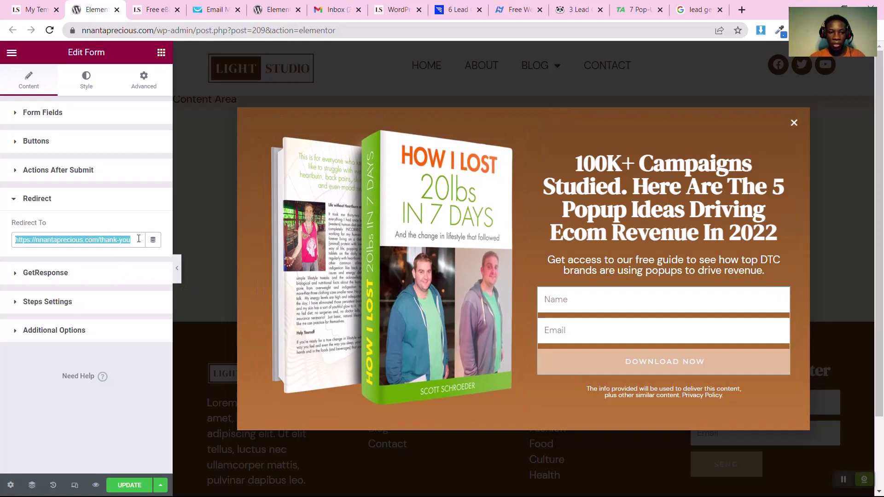
pyautogui.moveTo(132, 239); pyautogui.dragTo(102, 240)
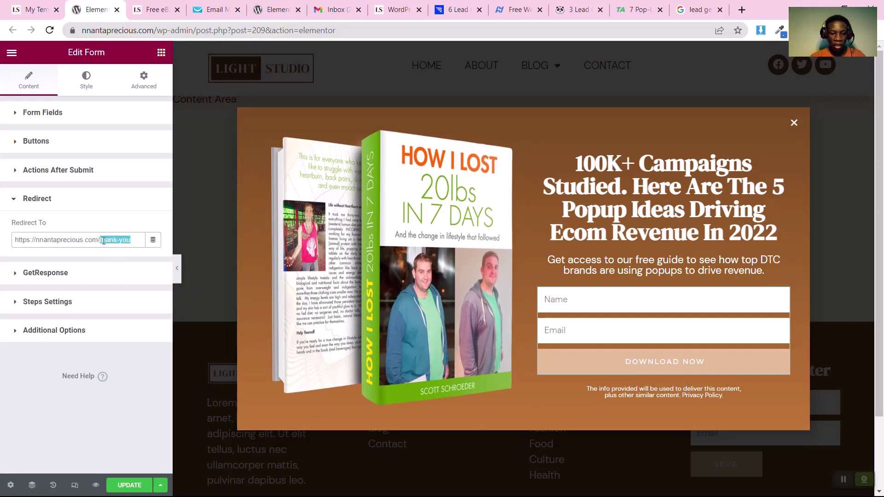
pyautogui.write('about')
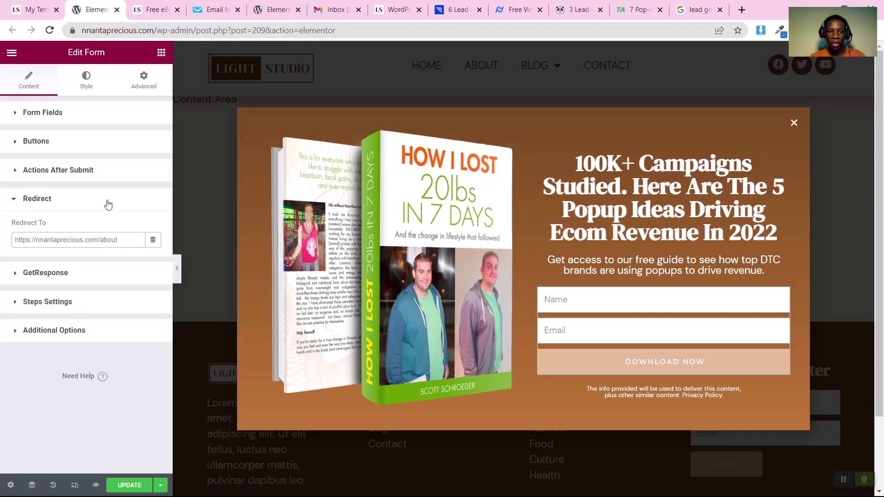
pyautogui.click(68, 200)
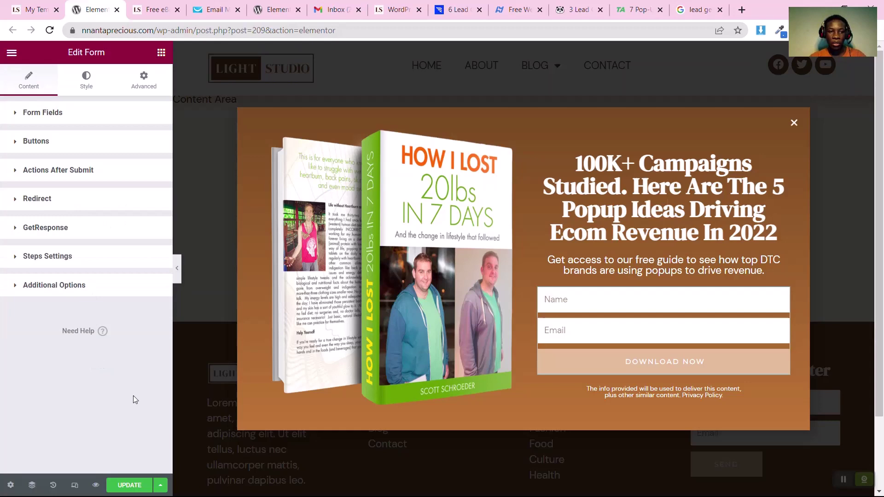
pyautogui.click(129, 485)
pyautogui.hotkey('ctrl', 'Tab')
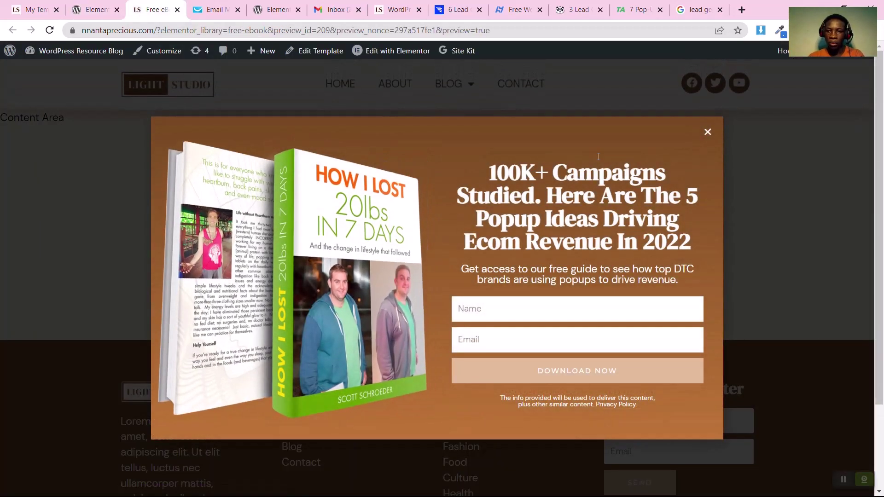
# Submit a test e-mail through the home-page e-book popup, then reopen the popup preview
pyautogui.click(193, 82)
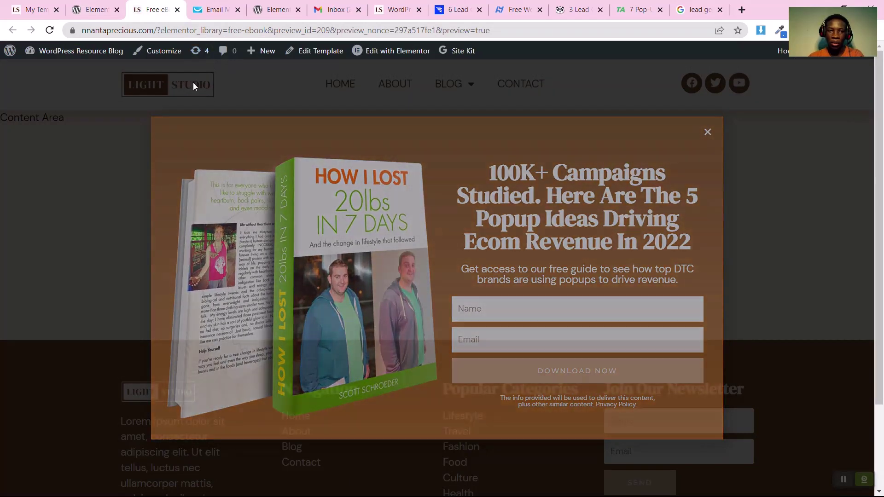
pyautogui.click(194, 86)
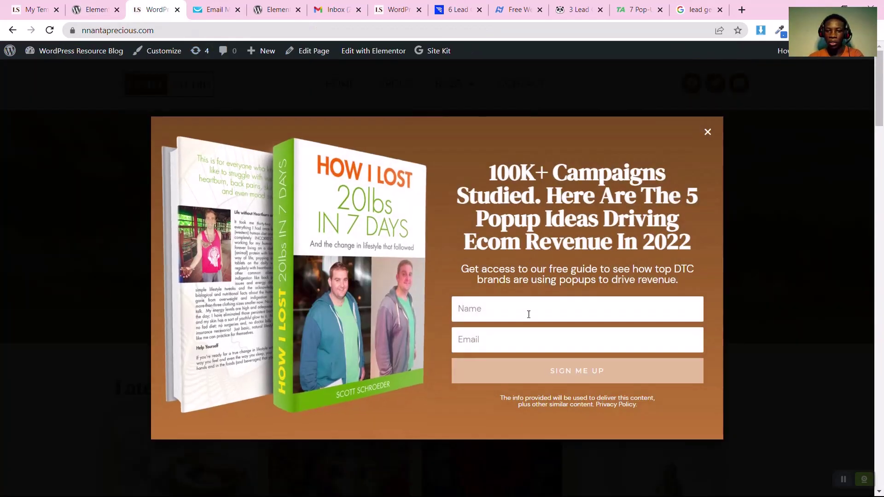
pyautogui.click(529, 314)
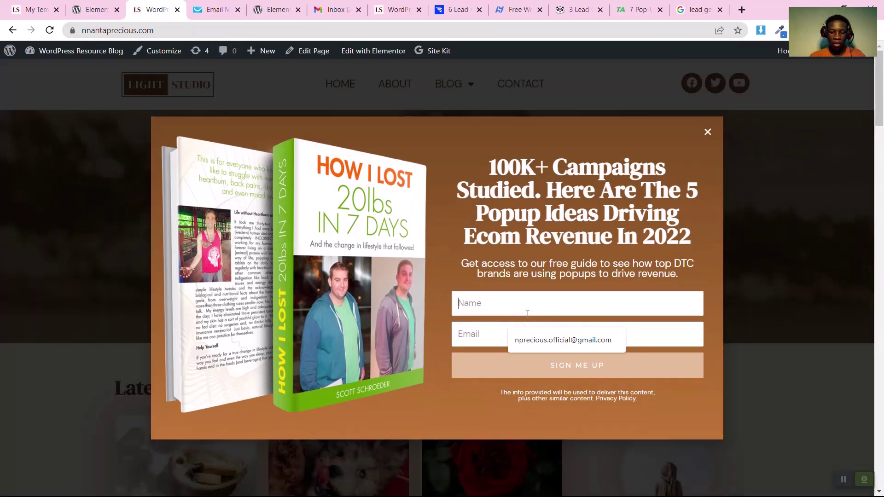
pyautogui.write('Great')
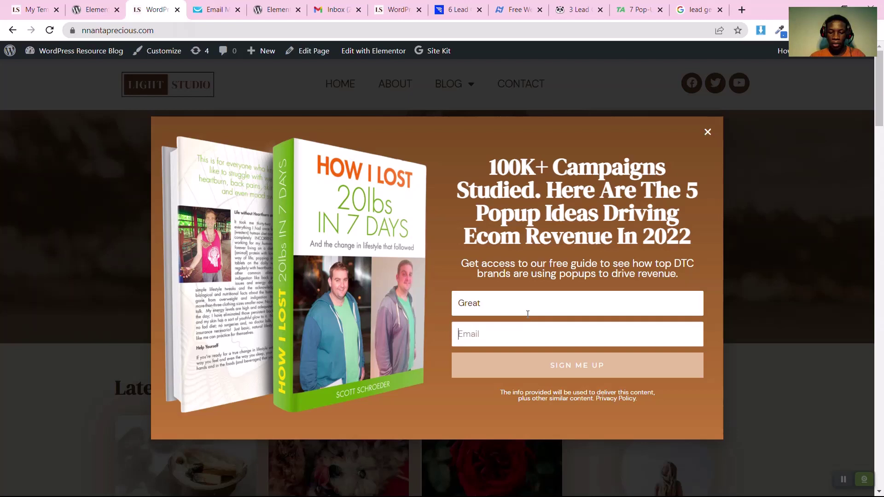
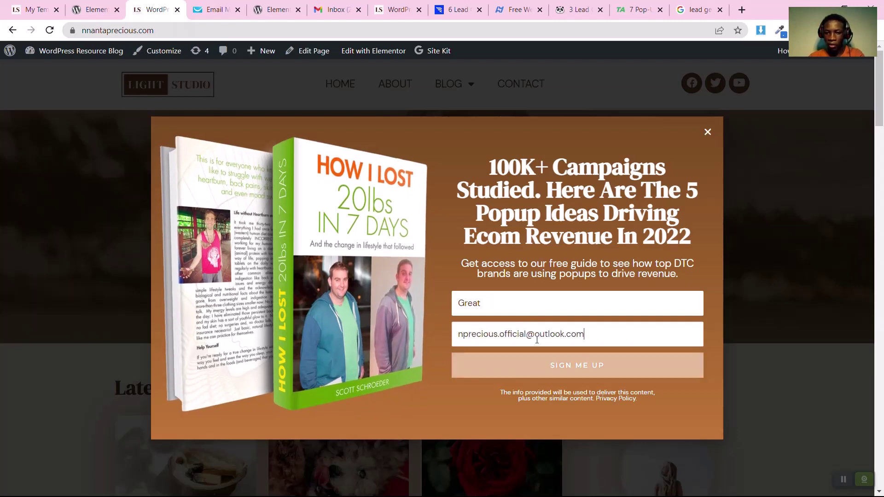
pyautogui.click(560, 368)
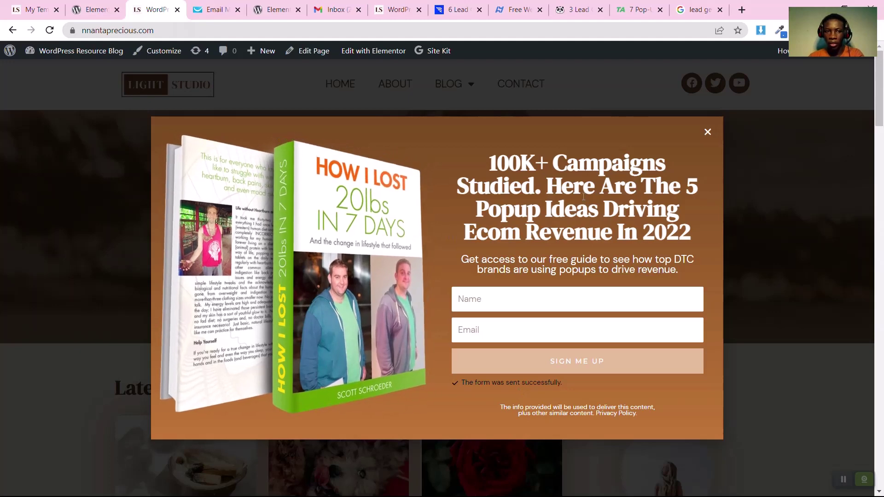
pyautogui.click(708, 132)
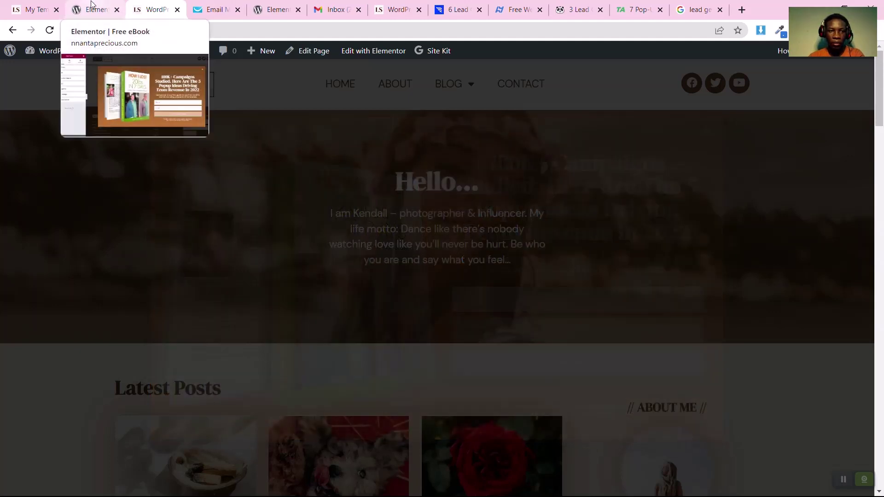
pyautogui.click(92, 5)
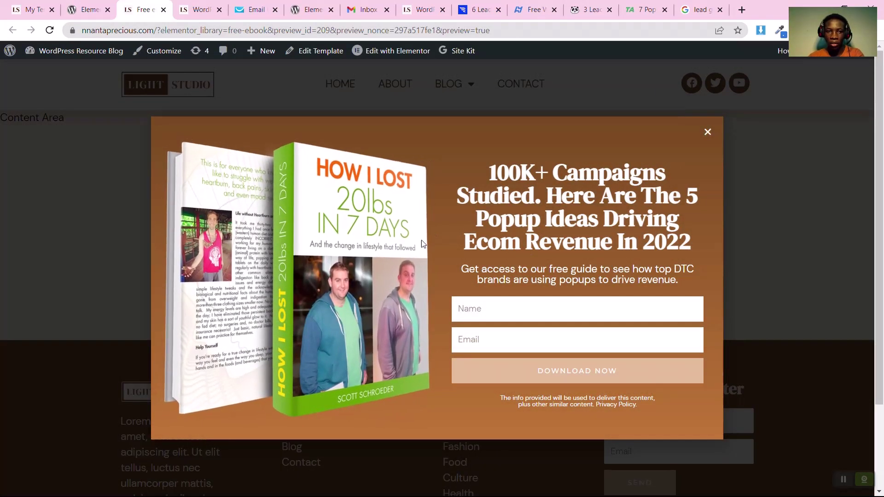
# Submit the popup with autofilled name and email, confirm the About page loads, then open GetResponse
pyautogui.click(515, 309)
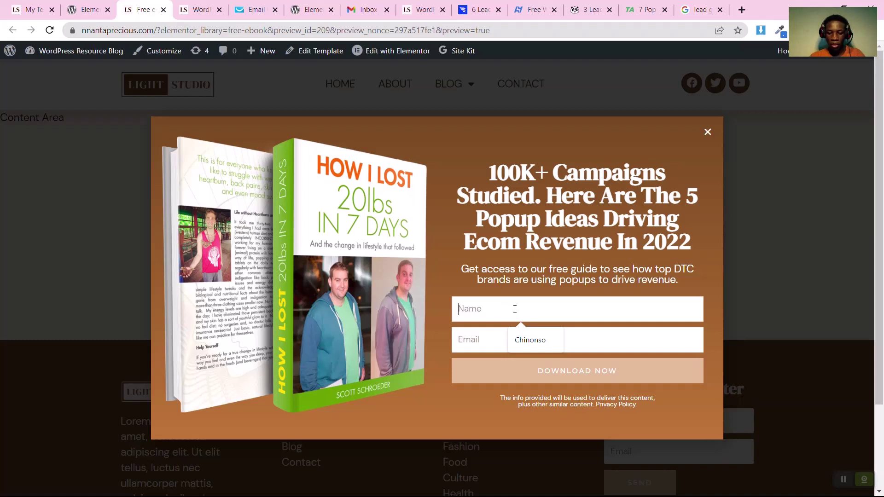
pyautogui.click(530, 340)
pyautogui.click(479, 371)
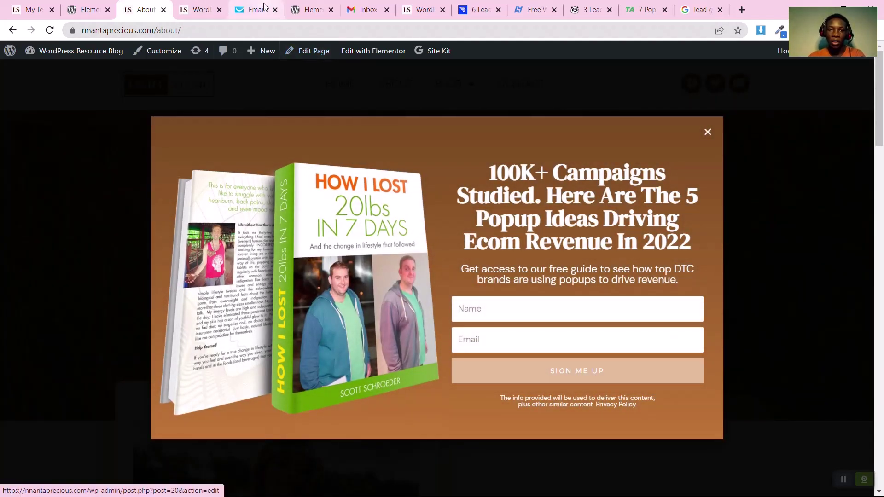
pyautogui.click(255, 10)
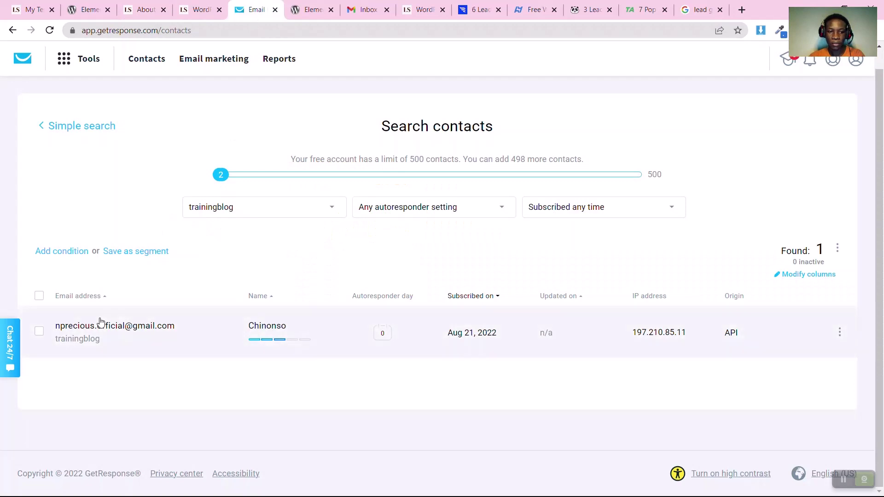
# Reload GetResponse contacts and open the trainingblog list, now showing 2 contacts
pyautogui.click(49, 31)
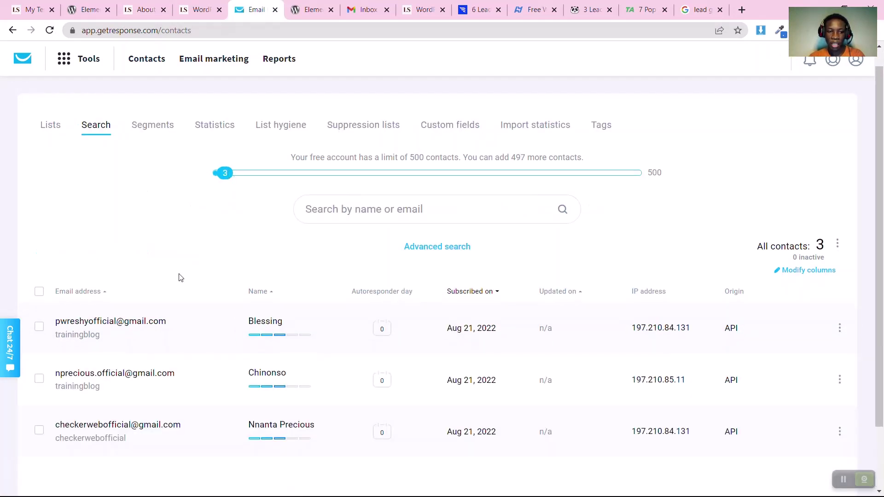
pyautogui.moveTo(276, 332)
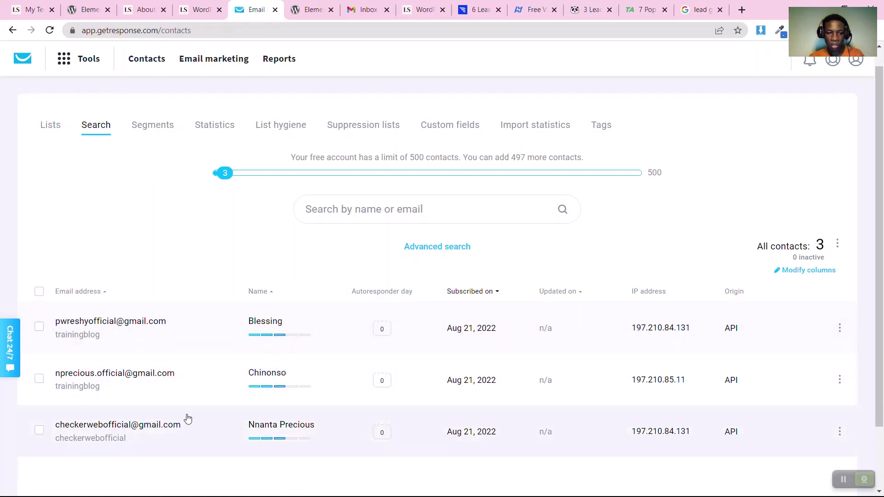
pyautogui.scroll(-2, 188, 418)
pyautogui.scroll(2, 188, 418)
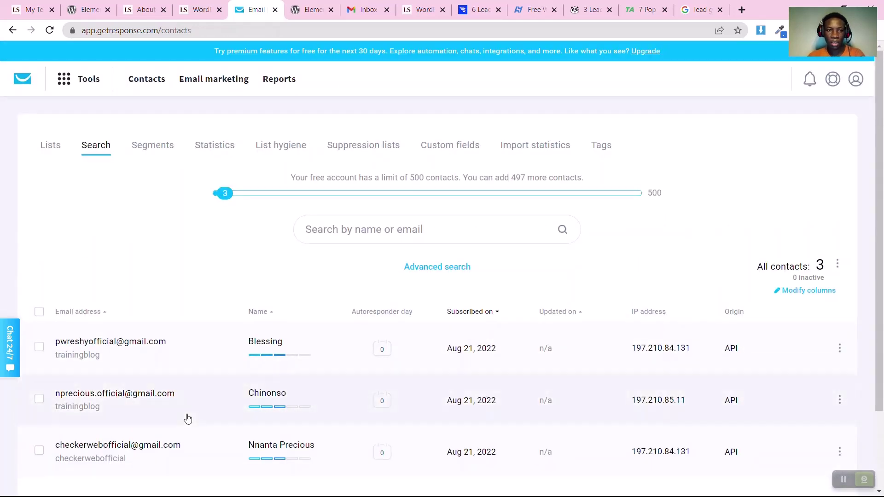
pyautogui.click(147, 81)
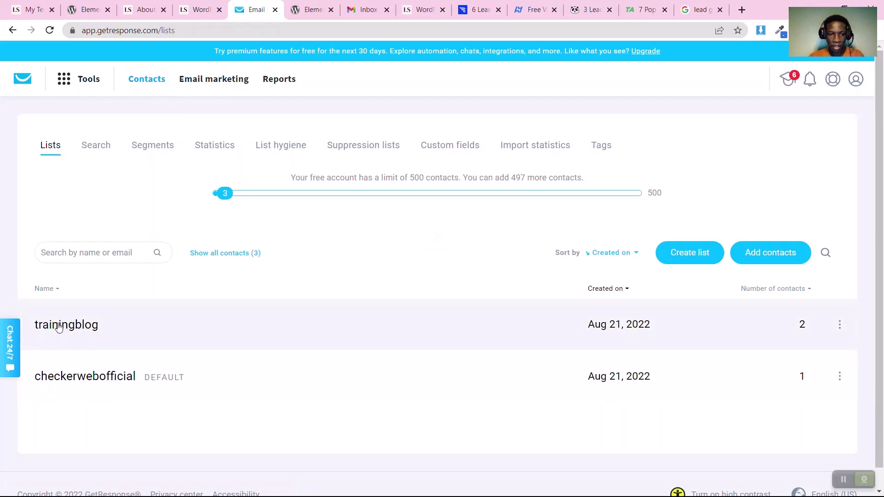
pyautogui.click(83, 328)
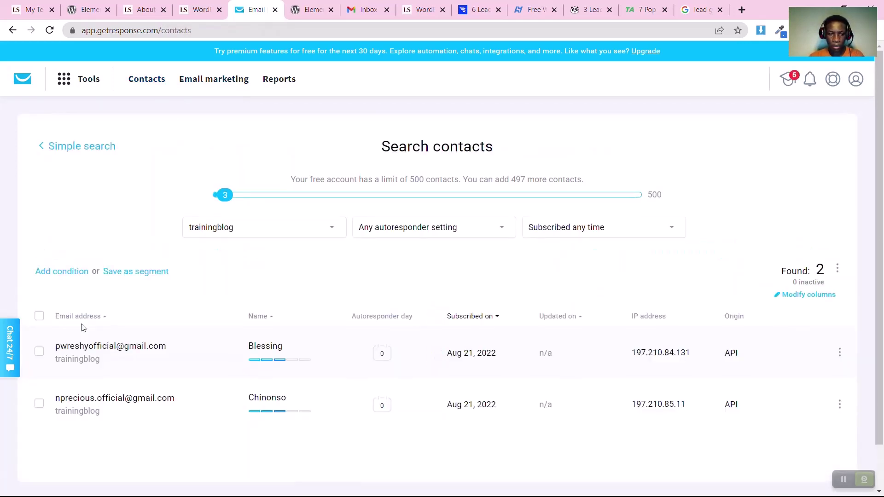